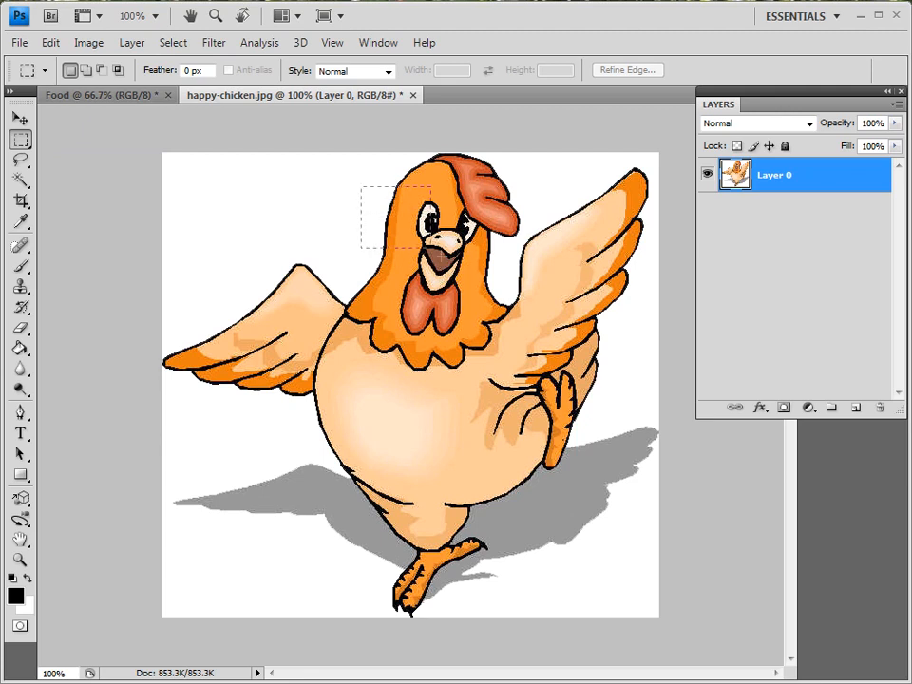
Select a rectangular area around the chicken's face and copy it
{"action": "left_click_drag", "start_coordinate": [526, 312], "coordinate": [526, 312]}
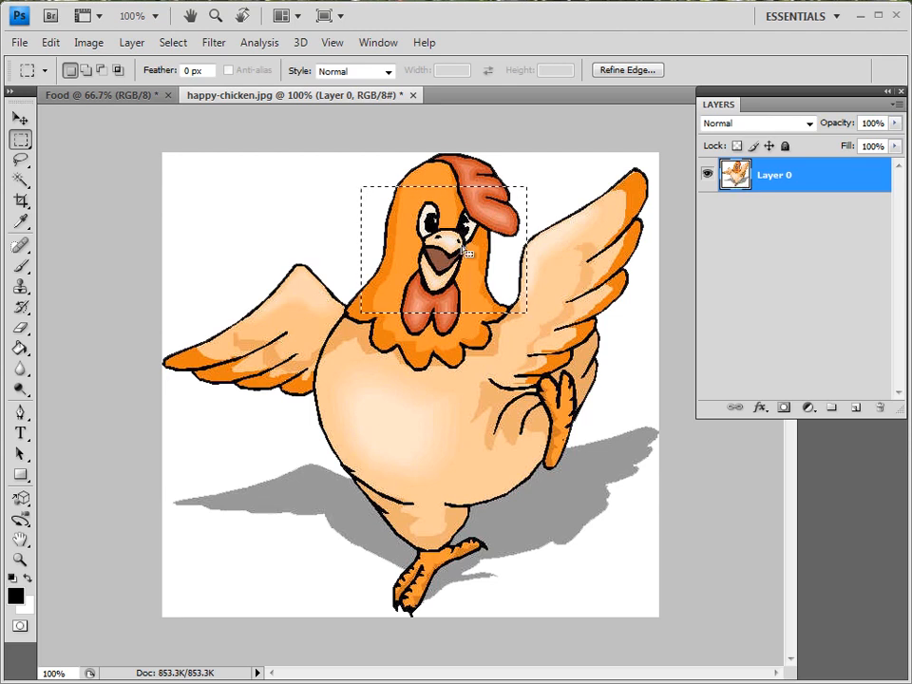
{"action": "left_click", "coordinate": [52, 43]}
{"action": "left_click", "coordinate": [64, 163]}
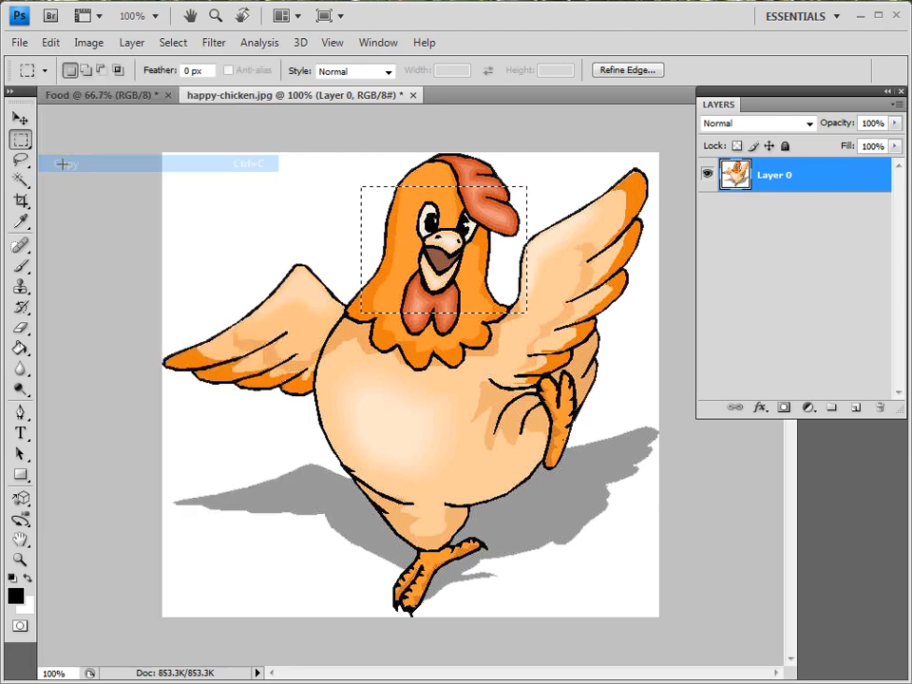
Paste the copied face into the Food document and move it beside the word "Food"
{"action": "left_click", "coordinate": [372, 45]}
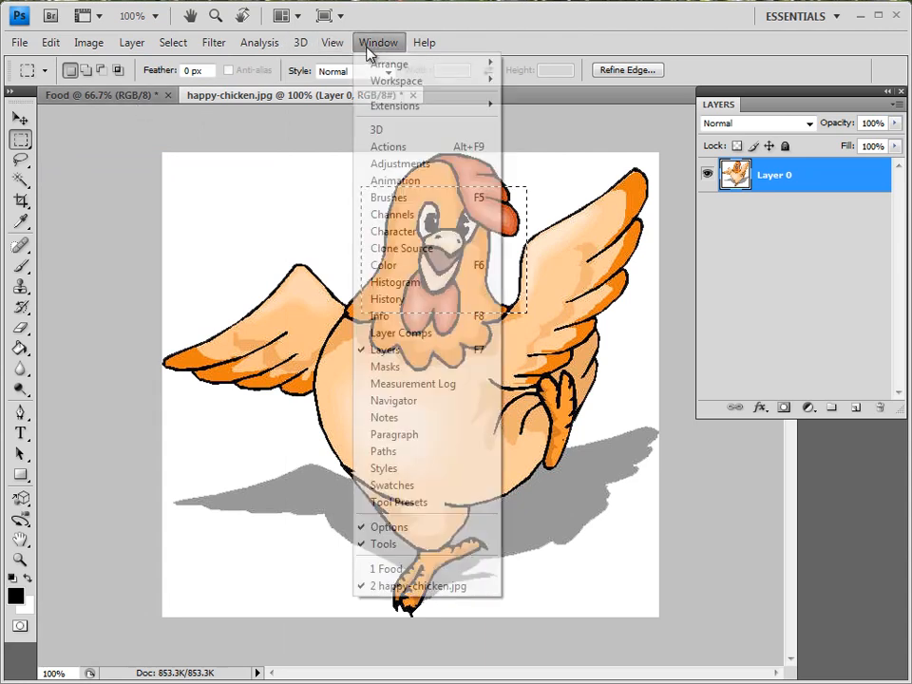
{"action": "left_click", "coordinate": [389, 569]}
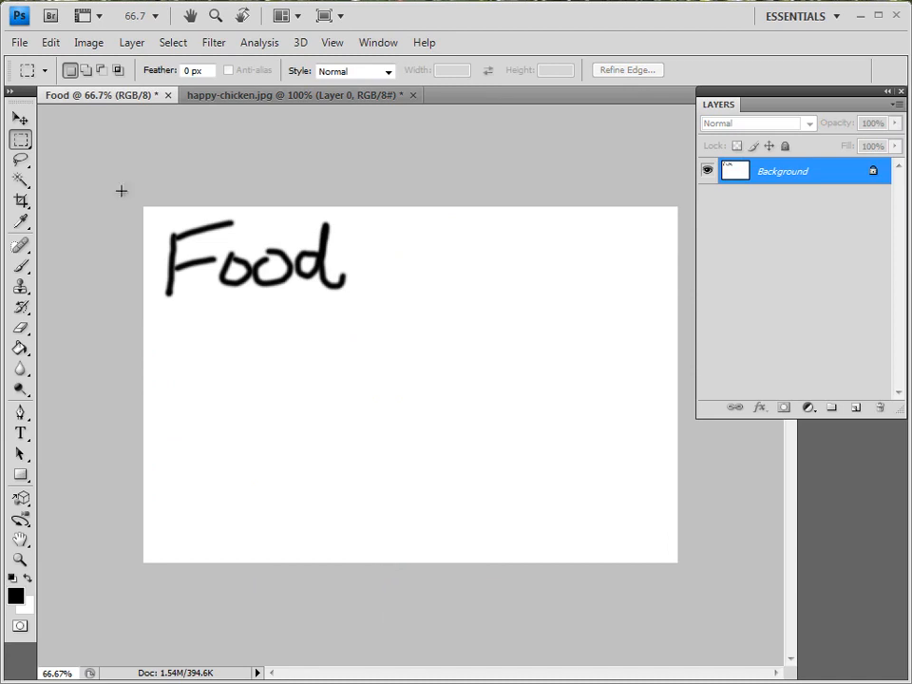
{"action": "left_click", "coordinate": [51, 43]}
{"action": "left_click", "coordinate": [67, 197]}
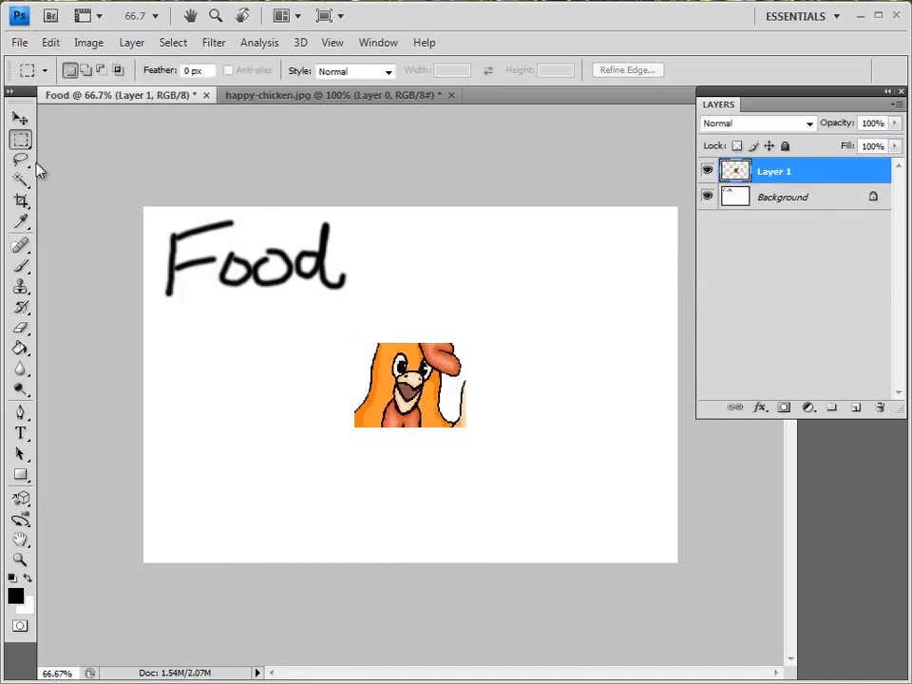
{"action": "left_click", "coordinate": [20, 121]}
{"action": "left_click_drag", "start_coordinate": [384, 384], "coordinate": [416, 268]}
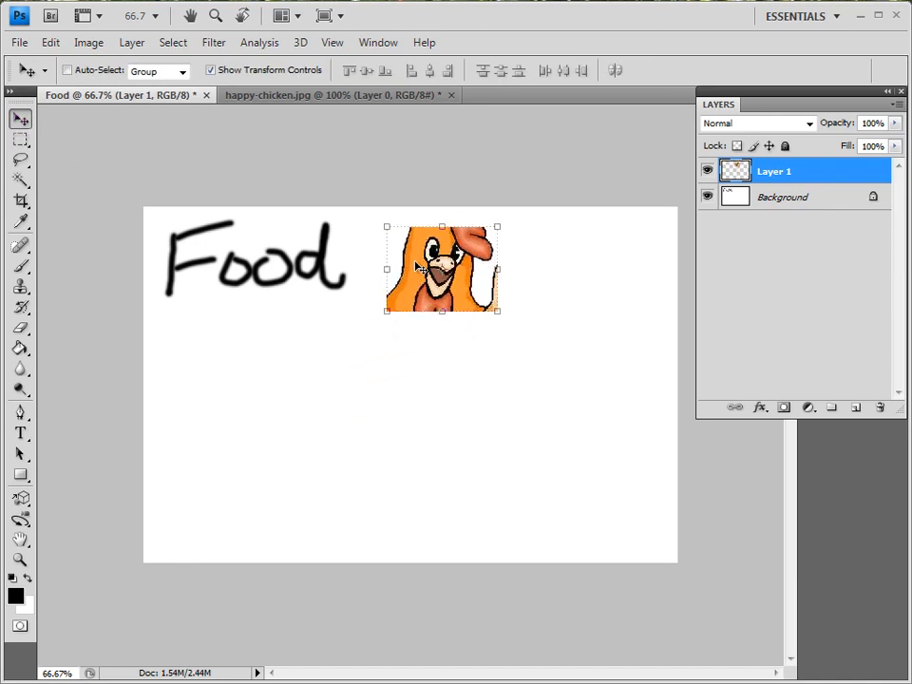
Return to happy-chicken.jpg and make an elliptical selection over the lowered wing and part of the body
{"action": "left_click", "coordinate": [377, 42]}
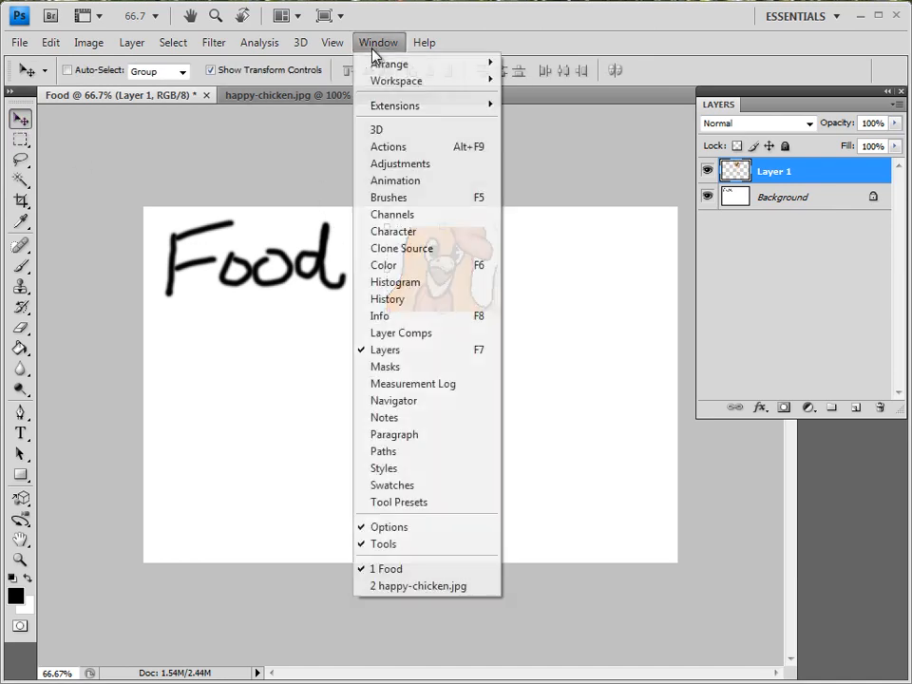
{"action": "left_click", "coordinate": [400, 585]}
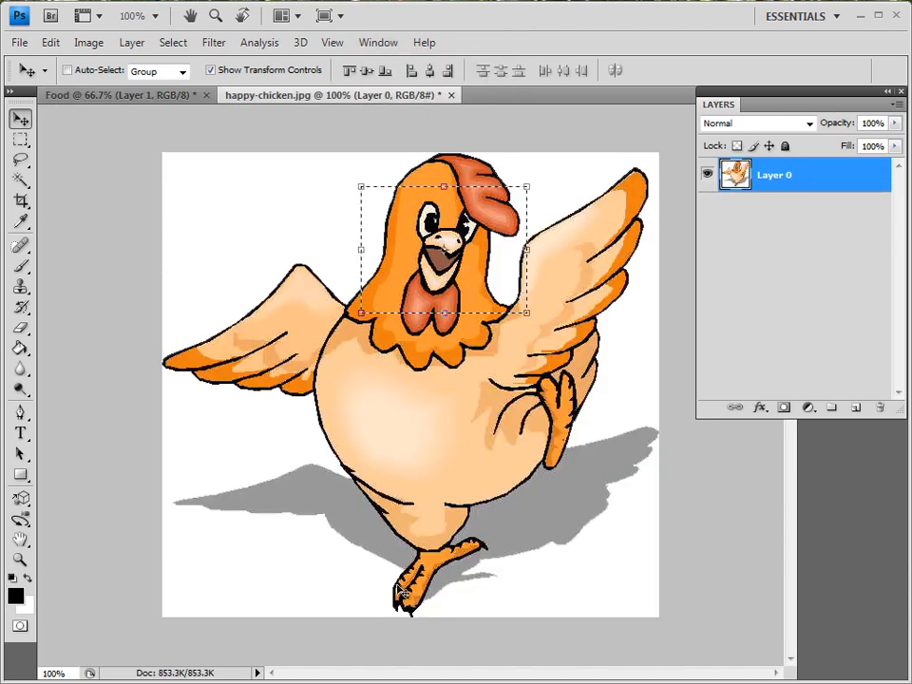
{"action": "left_click", "coordinate": [19, 139]}
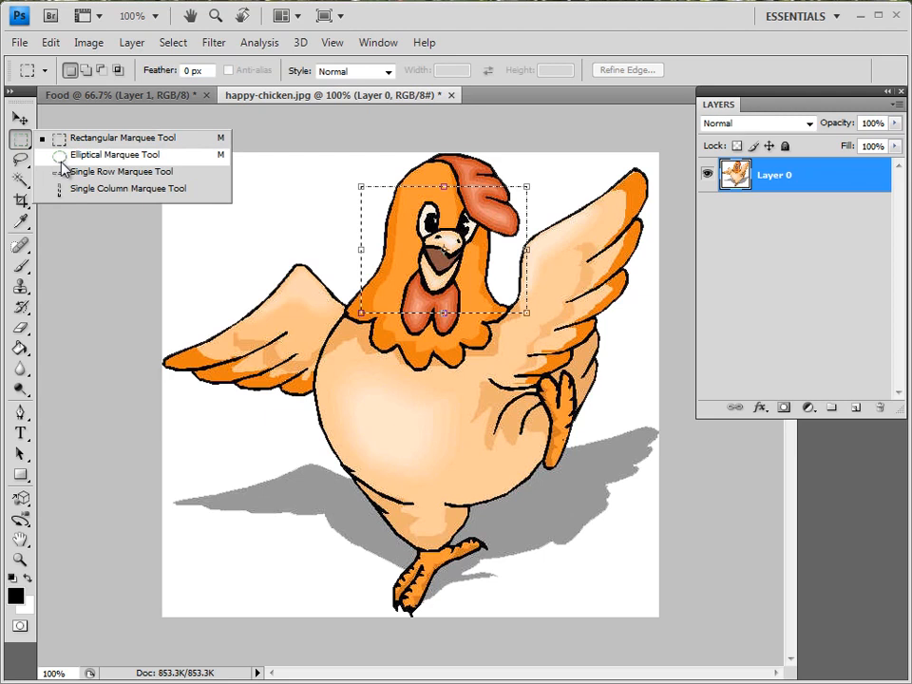
{"action": "left_click", "coordinate": [63, 159]}
{"action": "mouse_move", "coordinate": [190, 245]}
{"action": "left_mouse_down"}
{"action": "mouse_move", "coordinate": [429, 466]}
{"action": "mouse_move", "coordinate": [423, 462]}
{"action": "left_mouse_up"}
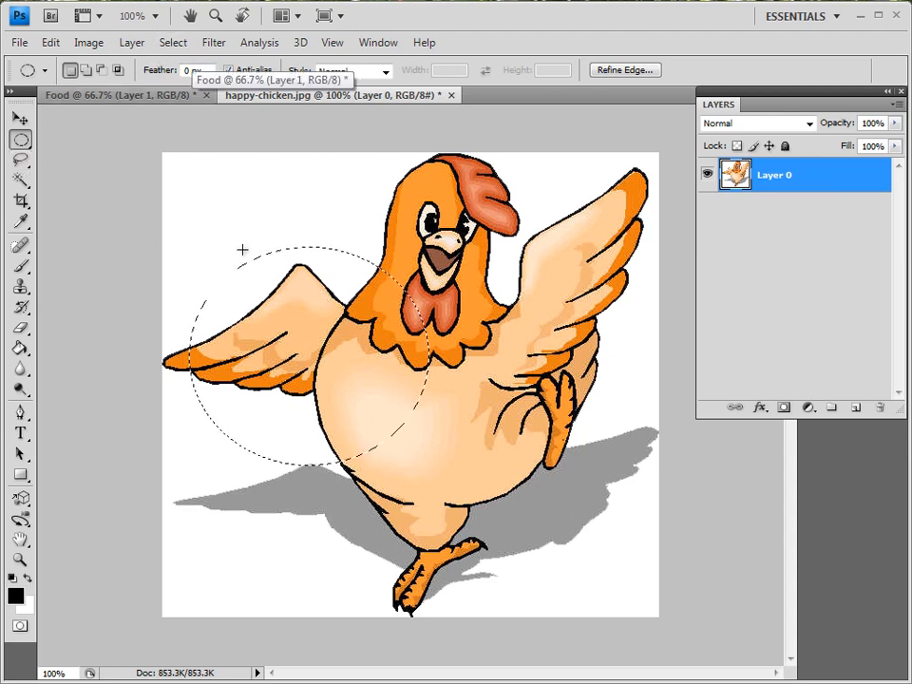
Deselect the elliptical area and restore it with Reselect
{"action": "left_click", "coordinate": [177, 48]}
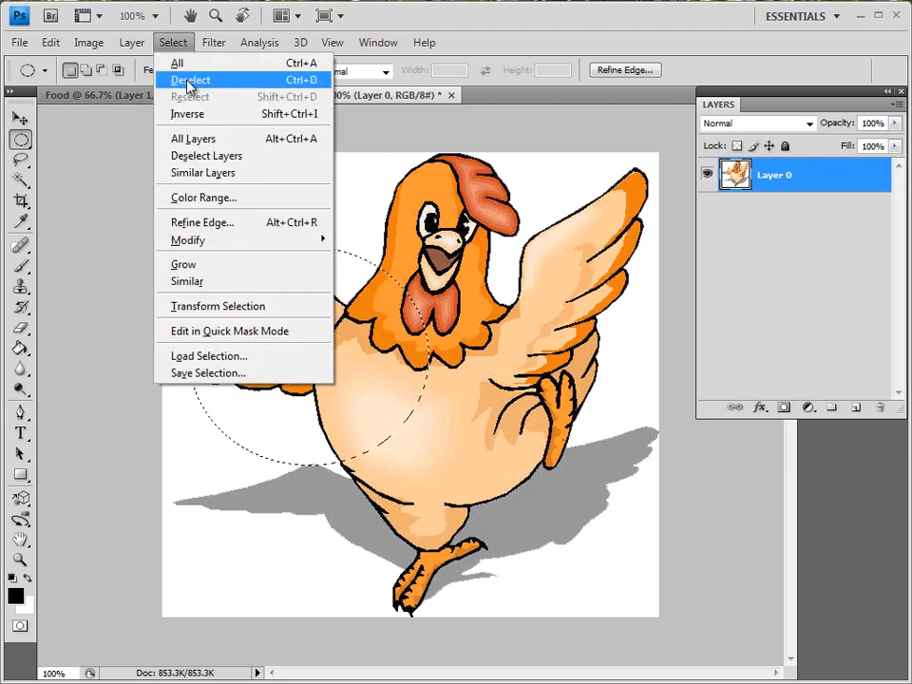
{"action": "left_click", "coordinate": [187, 82]}
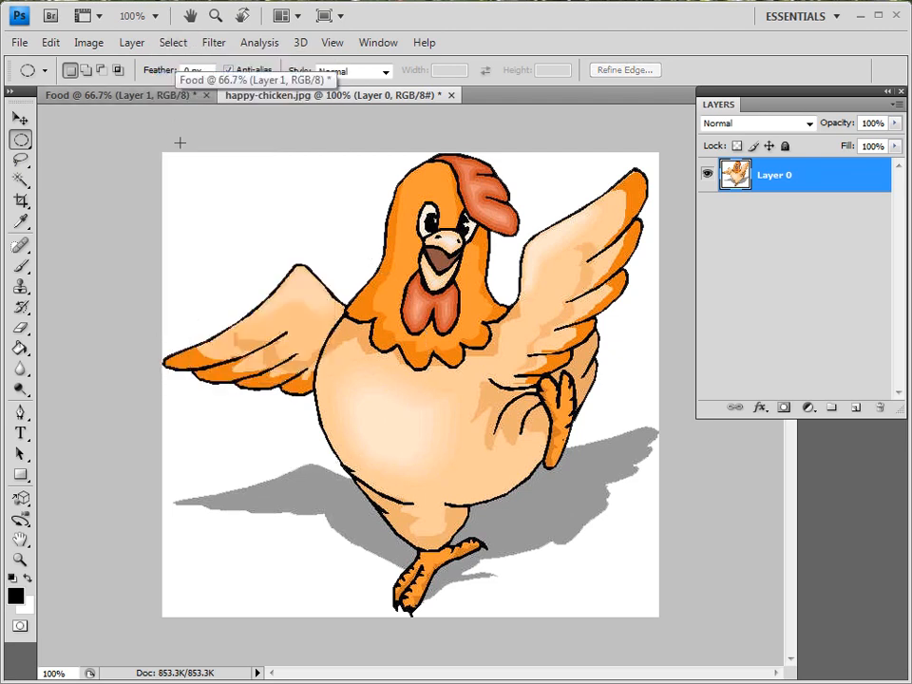
{"action": "left_click", "coordinate": [176, 49]}
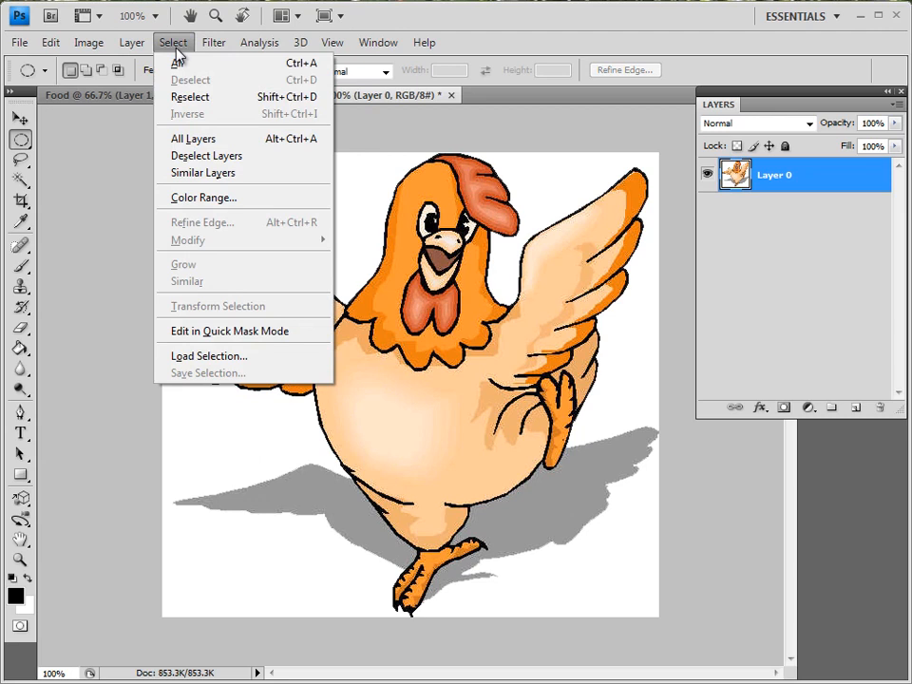
{"action": "left_click", "coordinate": [191, 97]}
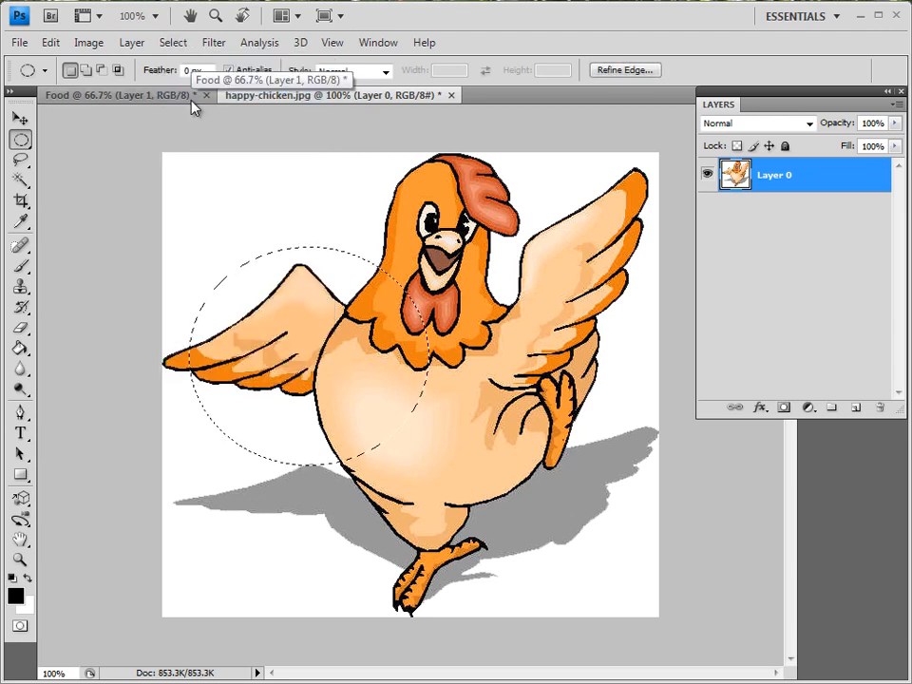
Clear the elliptical selection and outline the chicken's head and neck freehand with the Lasso tool
{"action": "left_click", "coordinate": [177, 45]}
{"action": "left_click", "coordinate": [186, 82]}
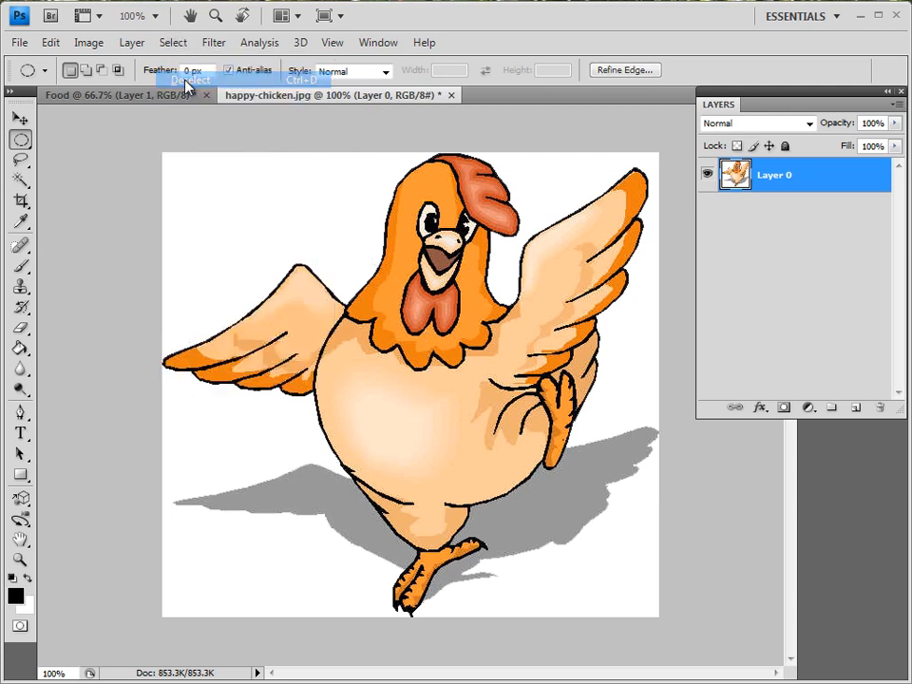
{"action": "left_click", "coordinate": [21, 161]}
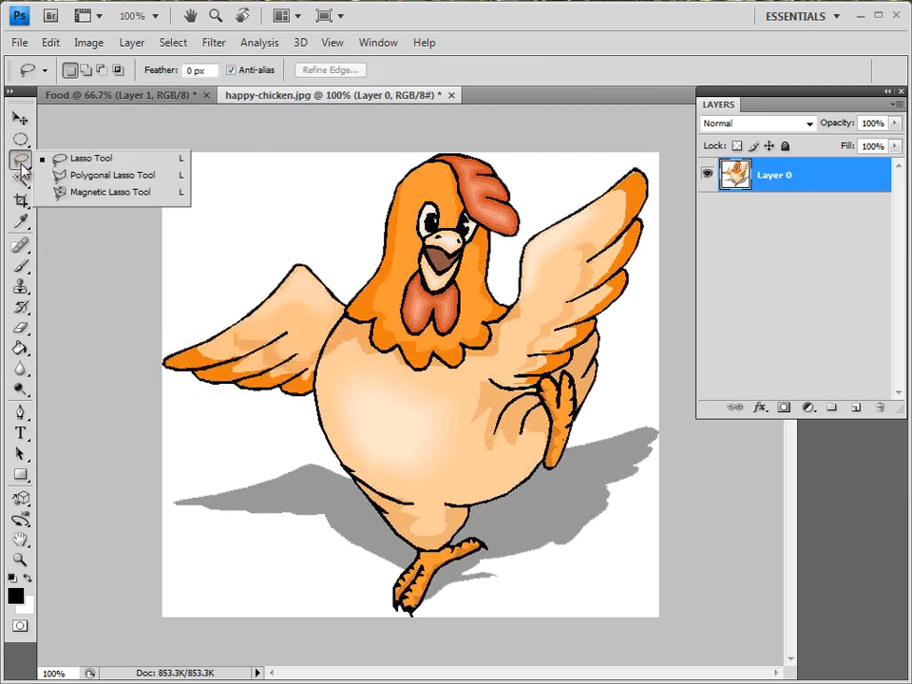
{"action": "left_click", "coordinate": [83, 162]}
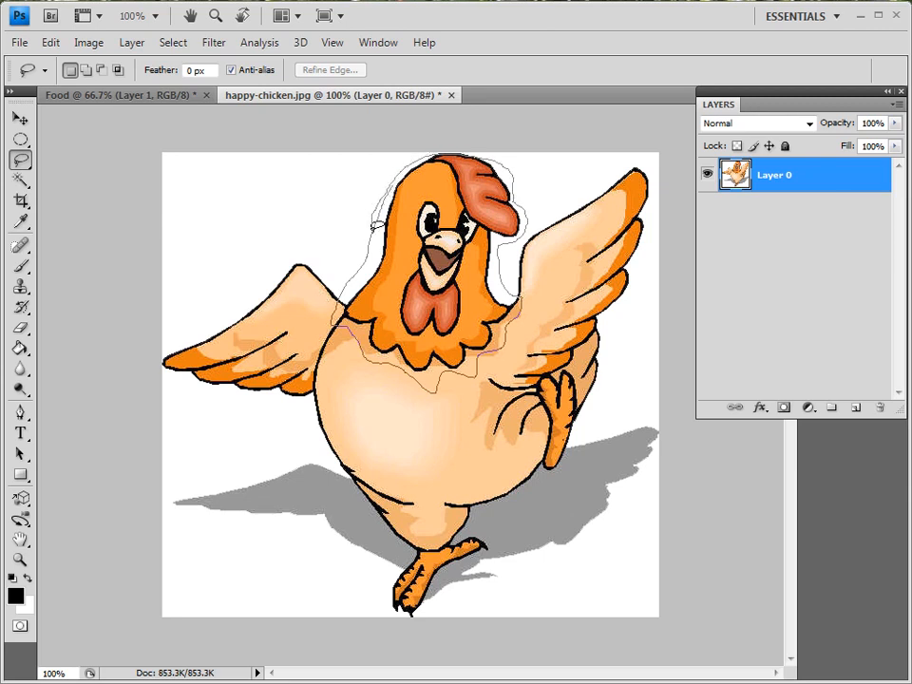
{"action": "left_click_drag", "start_coordinate": [373, 250], "coordinate": [372, 253]}
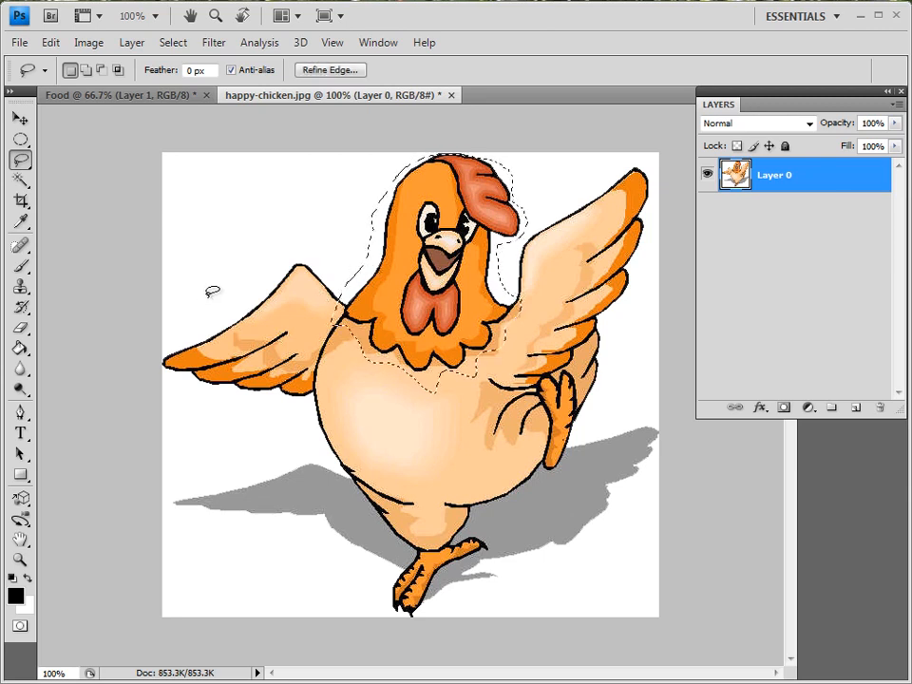
Paste a copy of the lassoed head into the Food document and place it below the word "Food"
{"action": "left_click", "coordinate": [50, 42]}
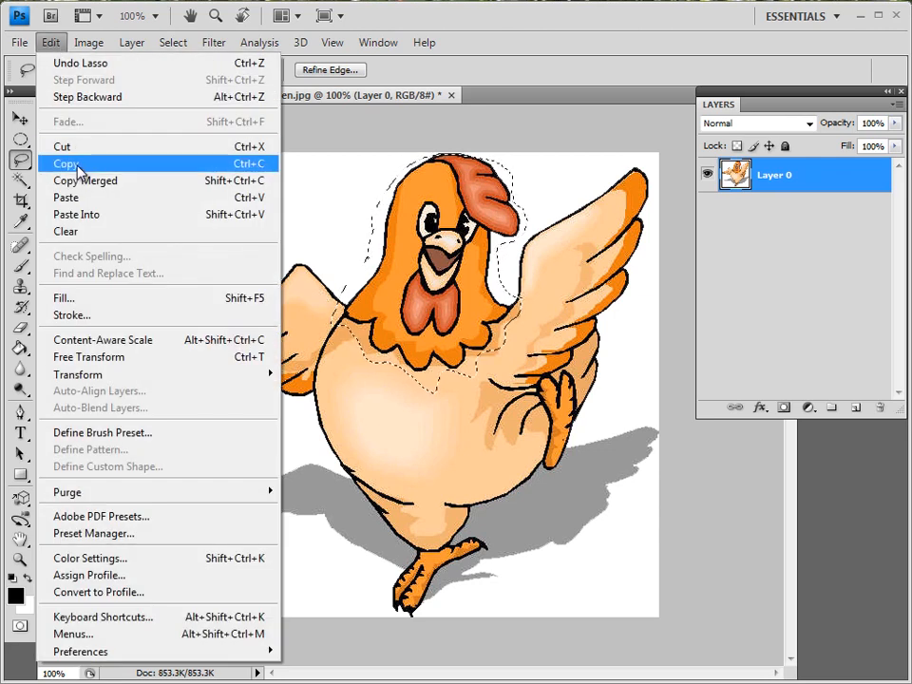
{"action": "left_click", "coordinate": [78, 163]}
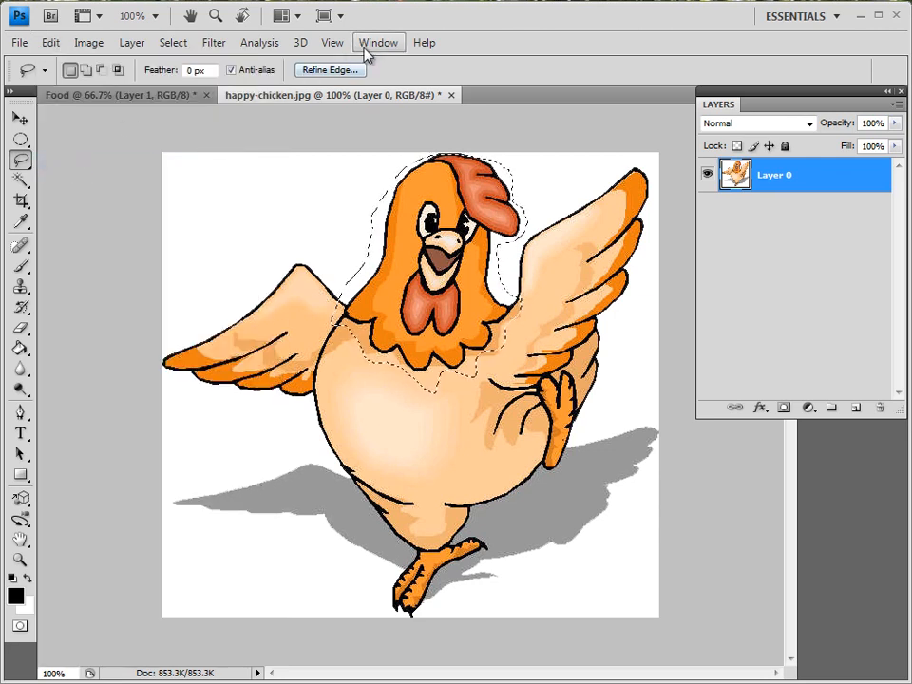
{"action": "left_click", "coordinate": [375, 44]}
{"action": "left_click", "coordinate": [386, 568]}
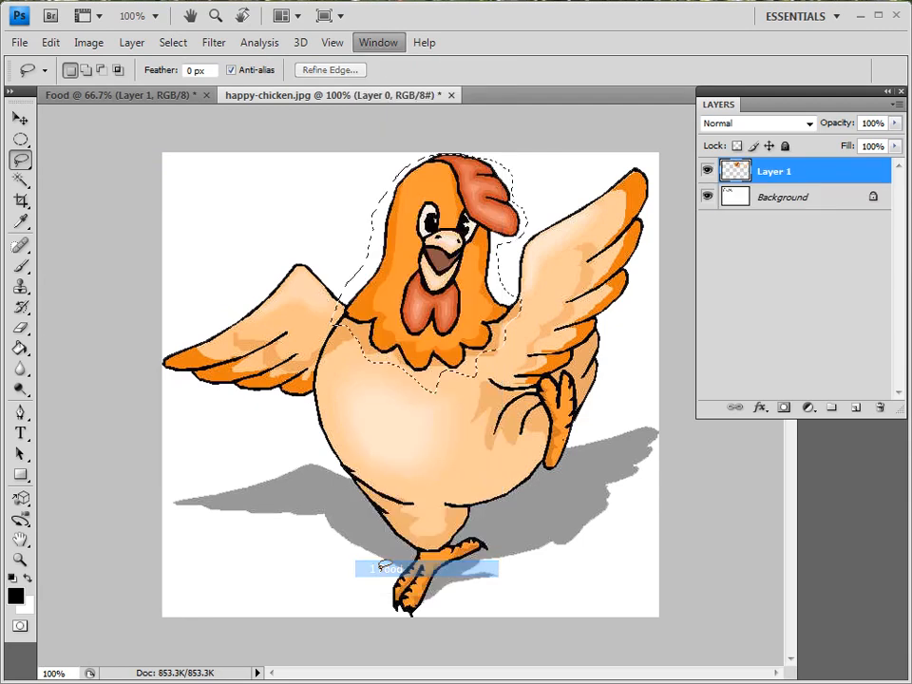
{"action": "left_click", "coordinate": [50, 42]}
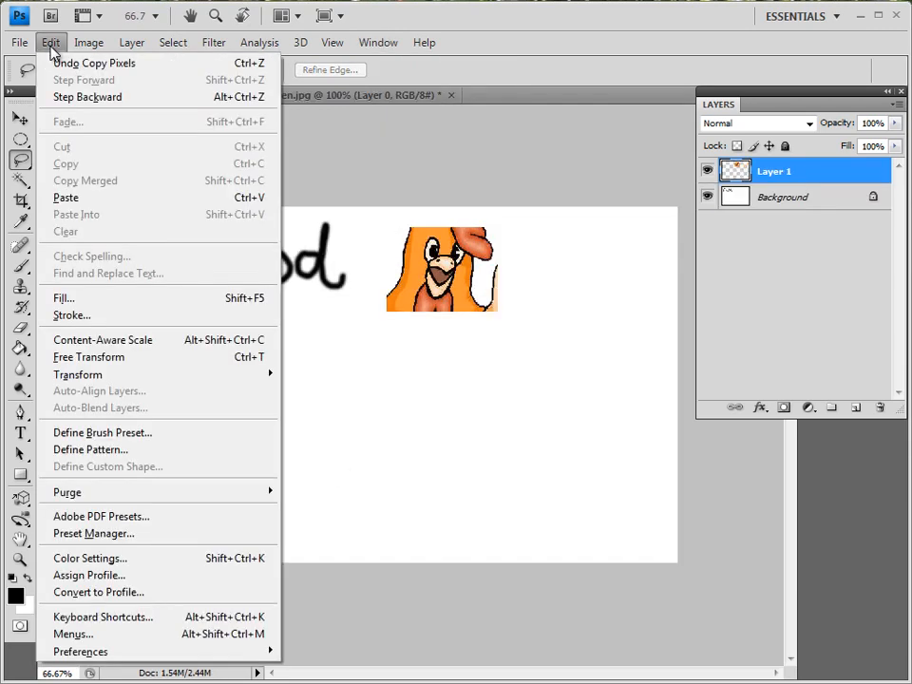
{"action": "left_click", "coordinate": [63, 195]}
{"action": "left_click", "coordinate": [20, 117]}
{"action": "left_click_drag", "start_coordinate": [400, 377], "coordinate": [254, 384]}
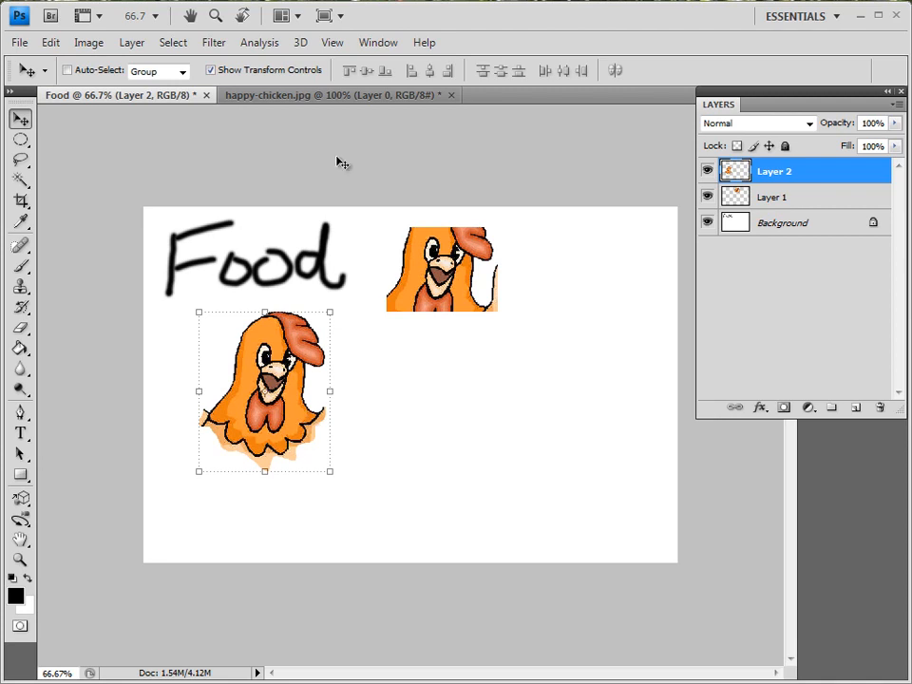
Return to happy-chicken.jpg and clear the lasso selection around the head
{"action": "left_click", "coordinate": [378, 43]}
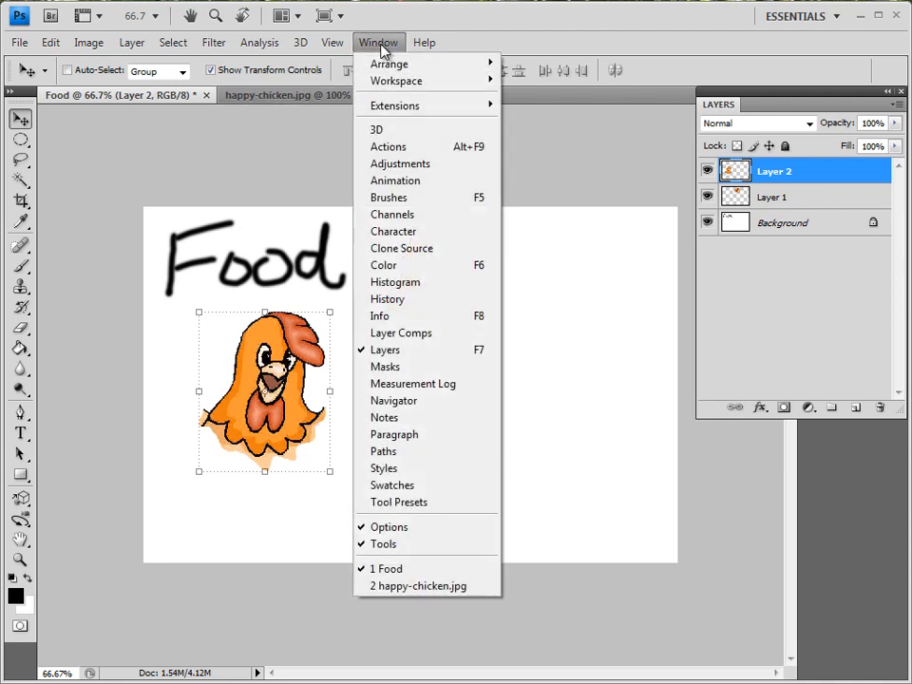
{"action": "left_click", "coordinate": [406, 586]}
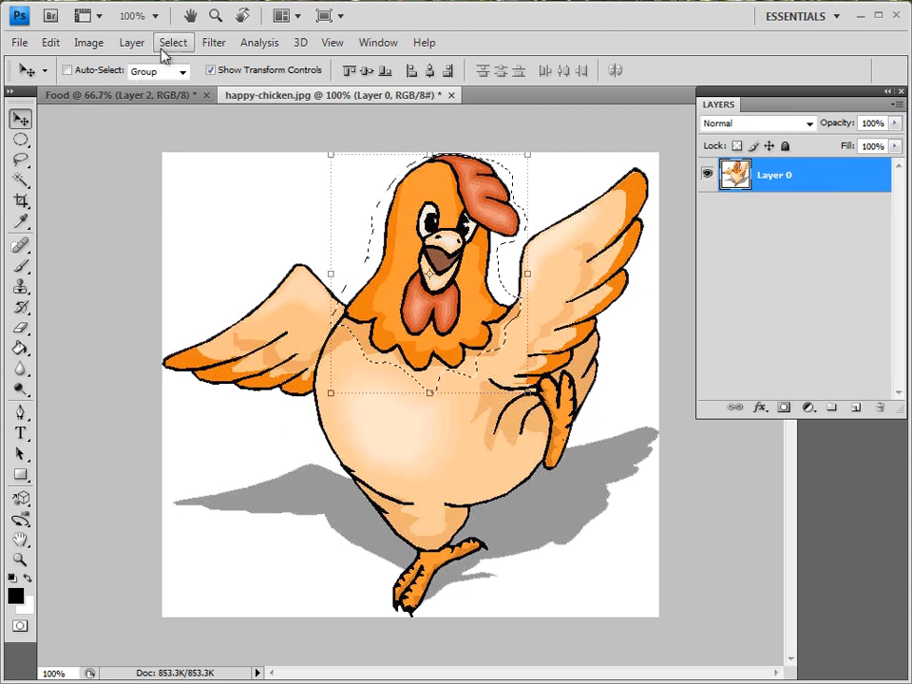
{"action": "left_click", "coordinate": [173, 45]}
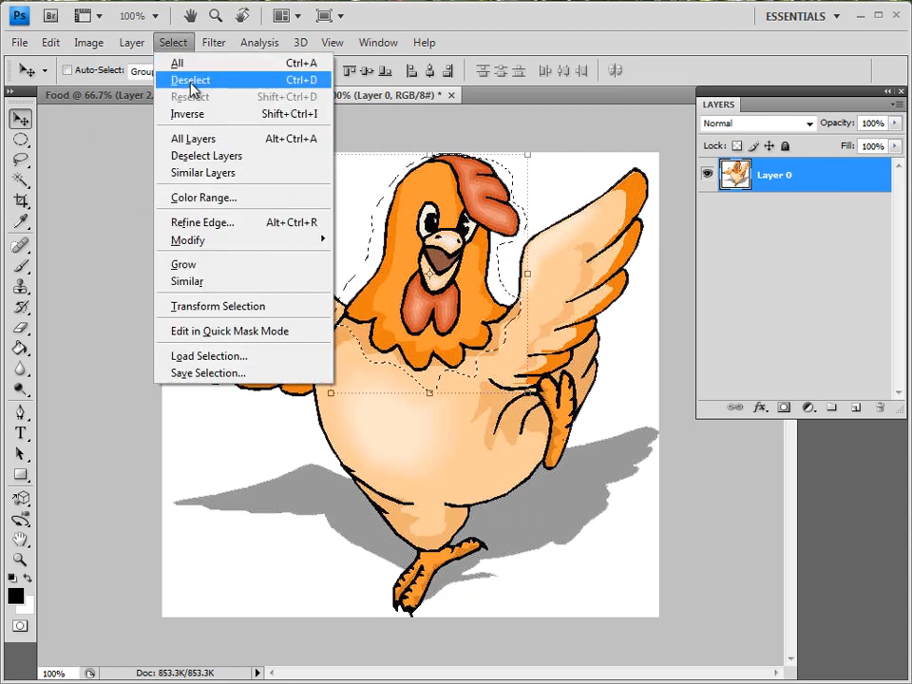
{"action": "left_click", "coordinate": [191, 82]}
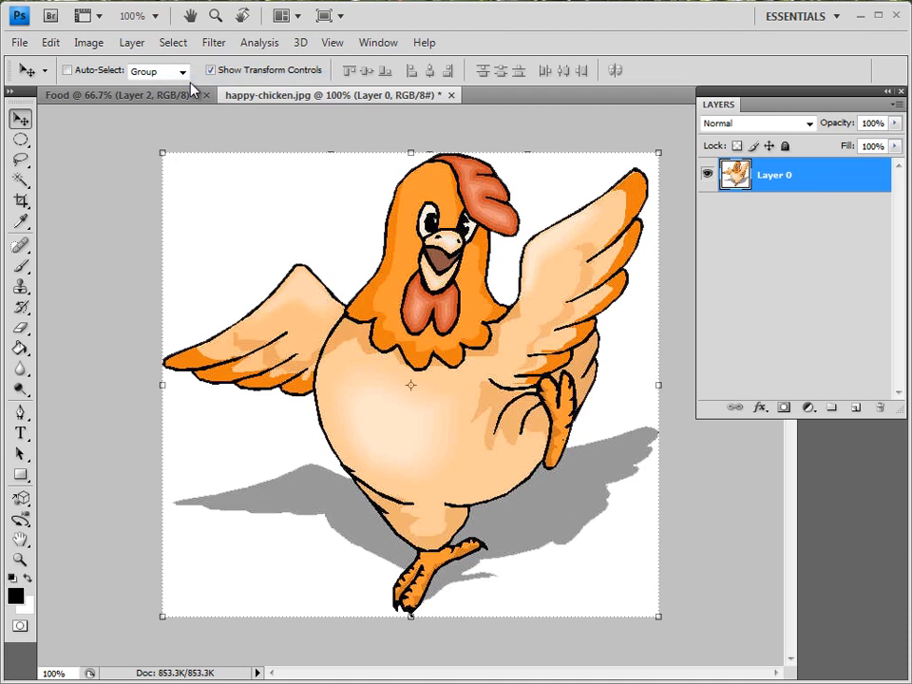
Trace a Magnetic Lasso selection around the lowered wing and the adjoining side of the head, and clear it
{"action": "left_click", "coordinate": [20, 161]}
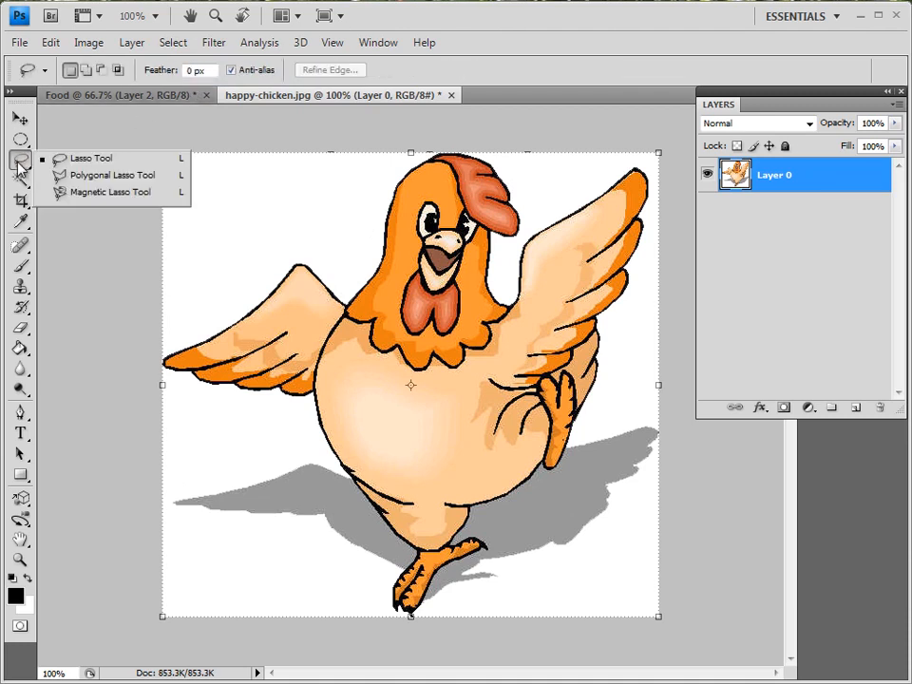
{"action": "left_click", "coordinate": [83, 198]}
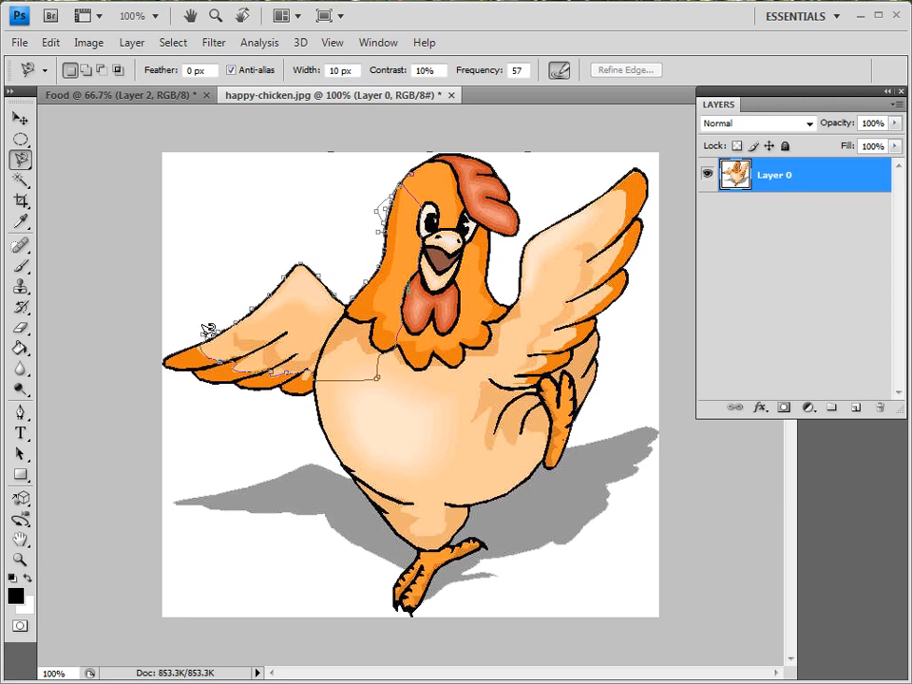
{"action": "key", "text": "Escape"}
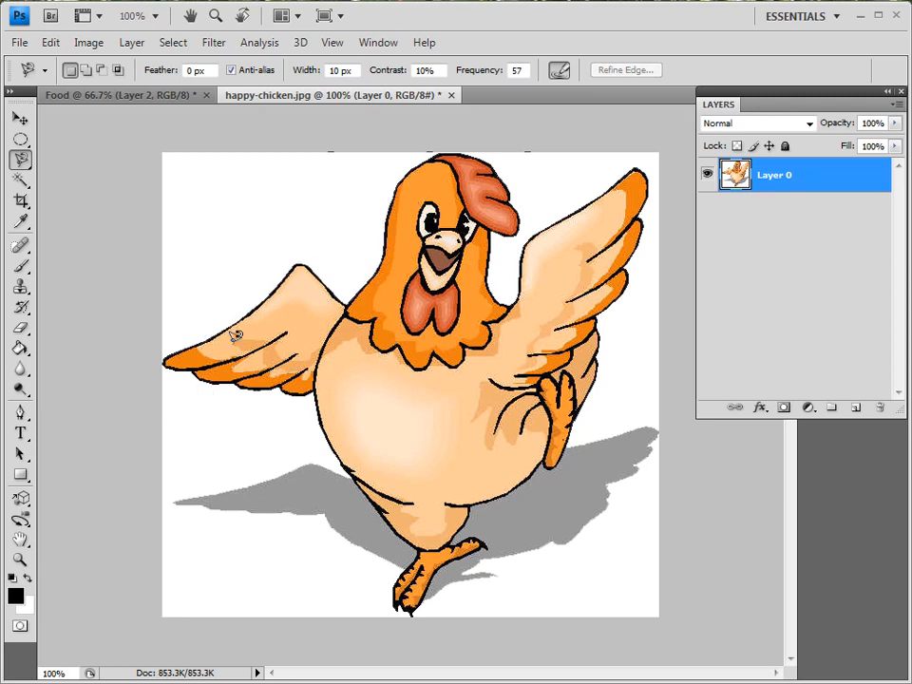
{"action": "left_click", "coordinate": [238, 351]}
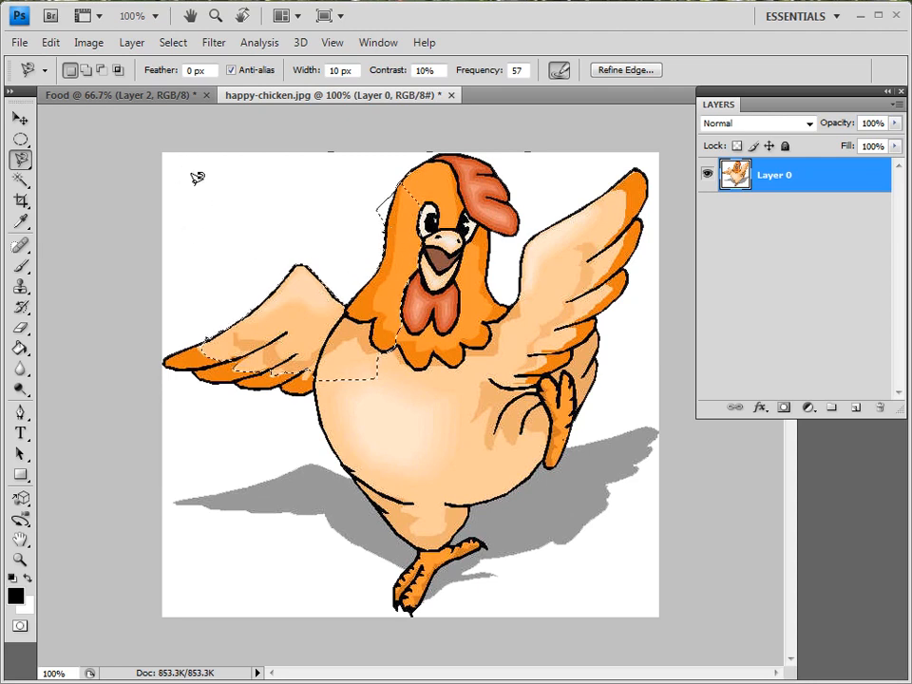
{"action": "left_click", "coordinate": [179, 44]}
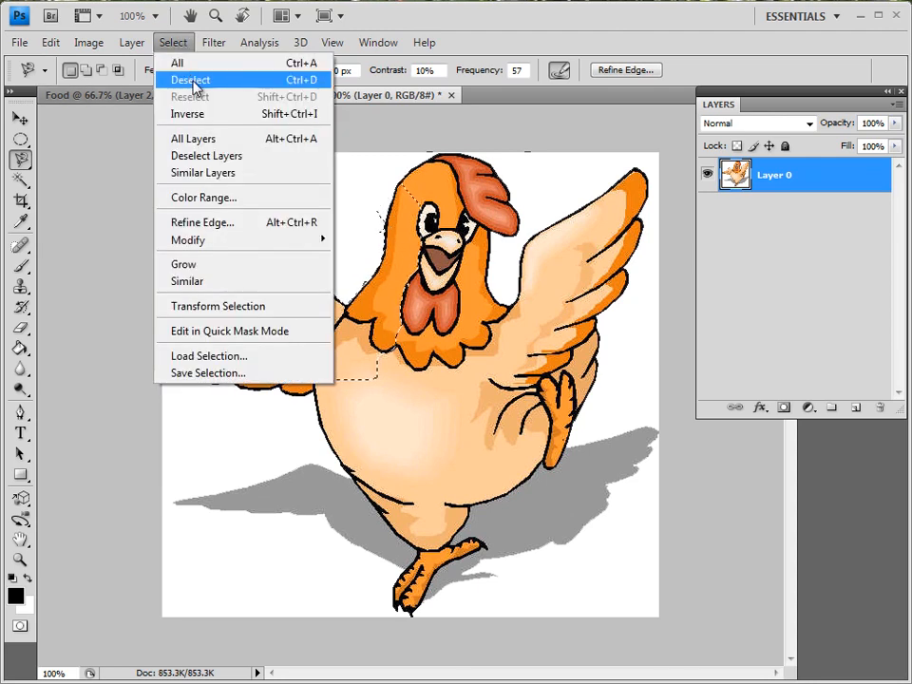
{"action": "left_click", "coordinate": [193, 82]}
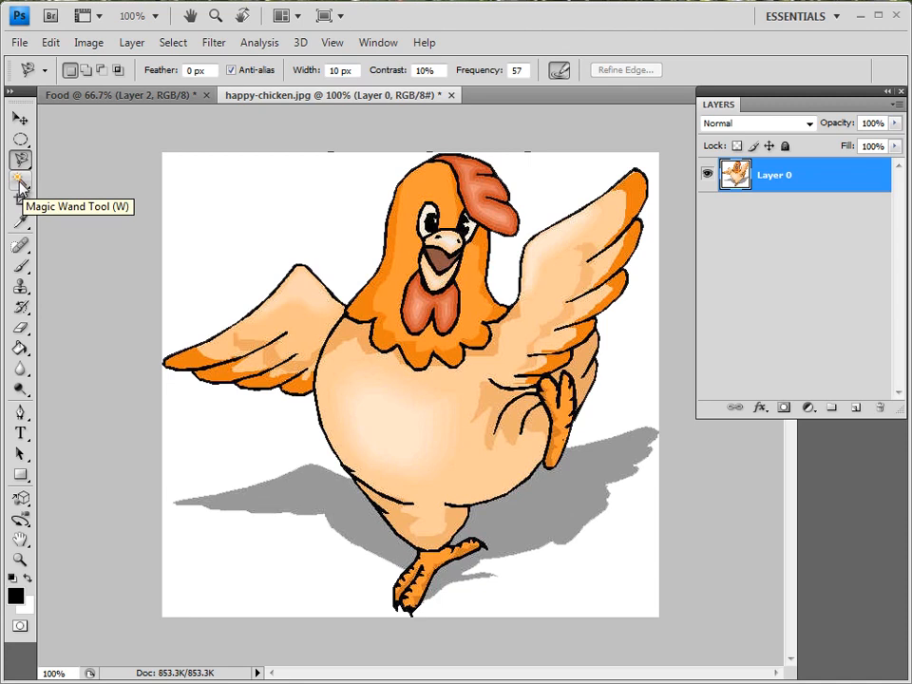
Select the pale highlight on the chicken's belly with the Magic Wand tool
{"action": "left_click", "coordinate": [21, 183]}
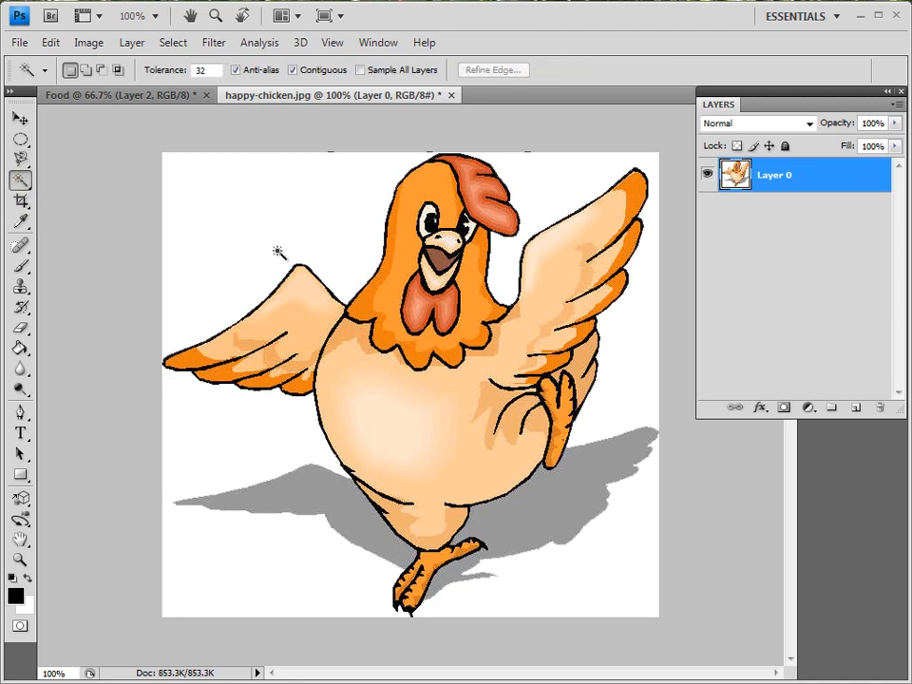
{"action": "left_click", "coordinate": [428, 451]}
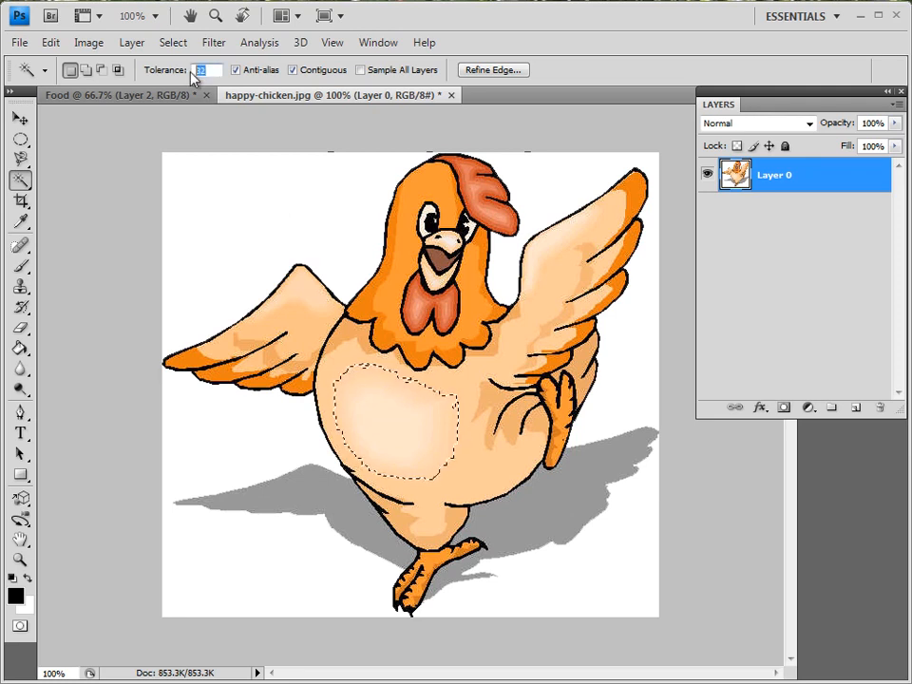
Set the Magic Wand tolerance to 3 and sample the lower body and the pale highlight on the chicken's belly
{"action": "type", "text": "3"}
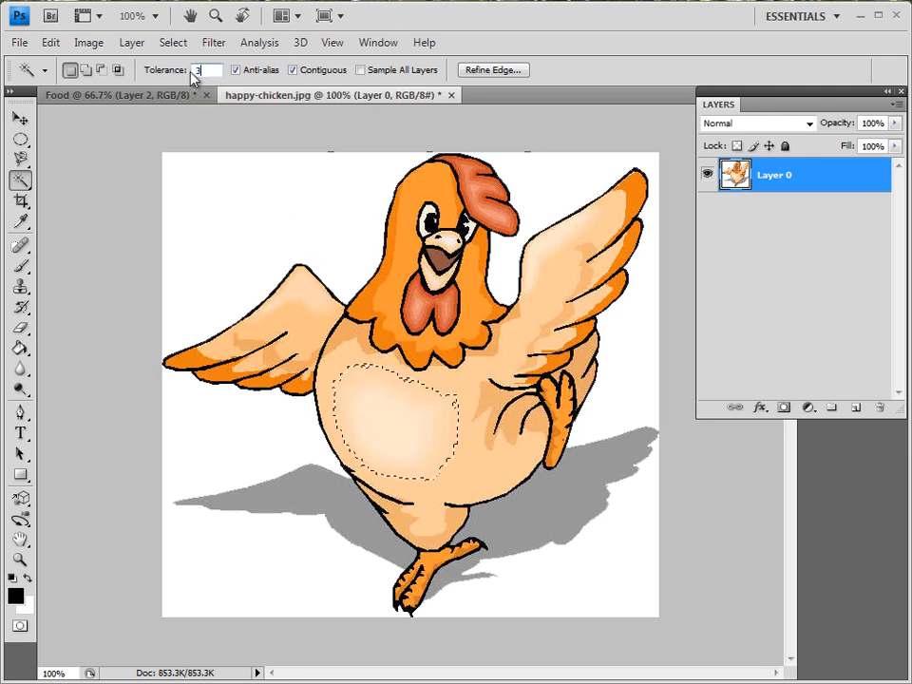
{"action": "left_click", "coordinate": [492, 482]}
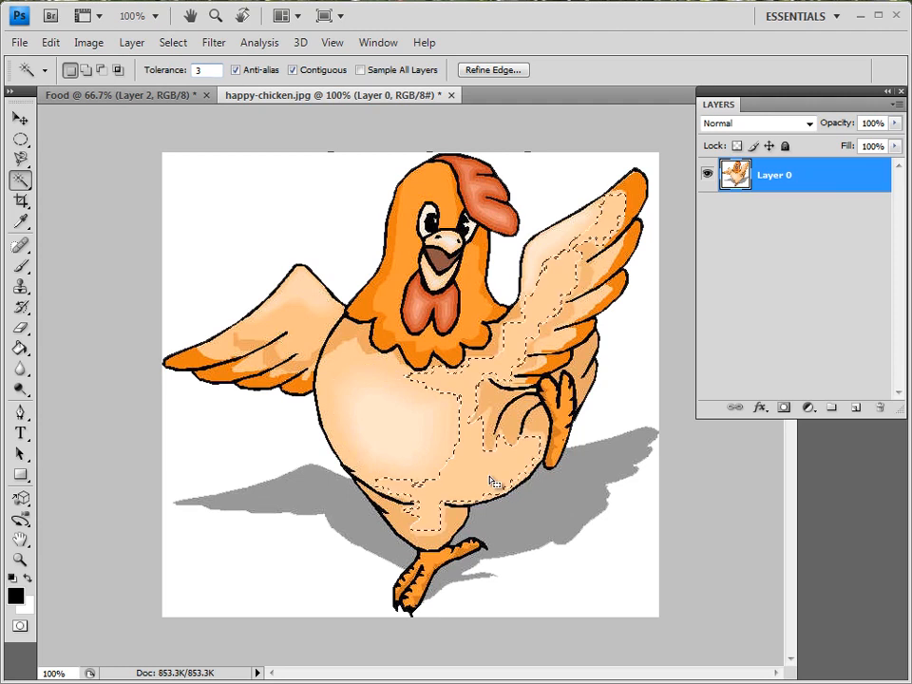
{"action": "left_click", "coordinate": [393, 415]}
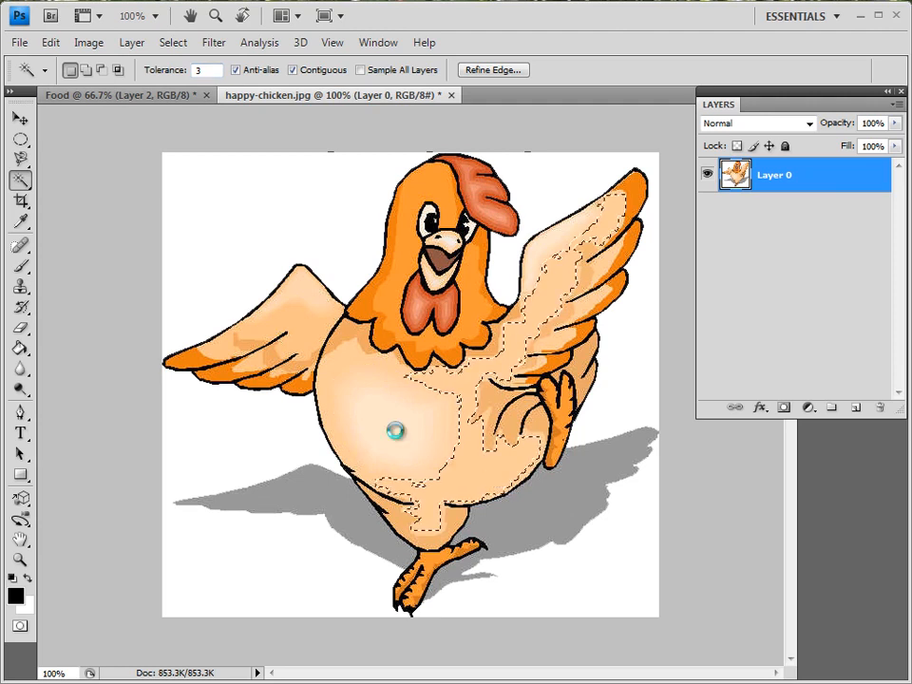
{"action": "left_click", "coordinate": [444, 418]}
{"action": "left_click", "coordinate": [403, 439]}
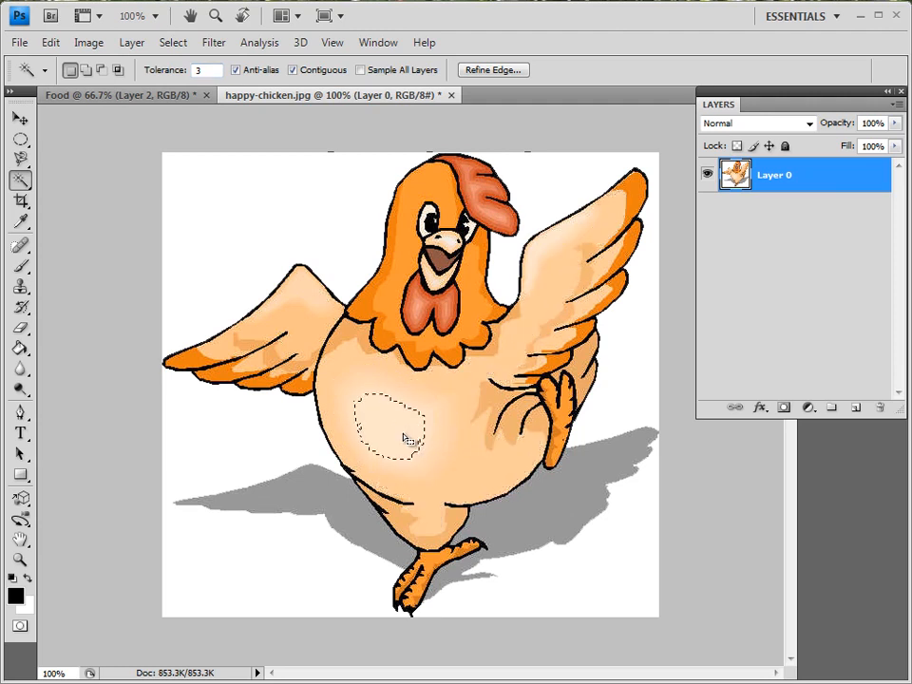
Set the Magic Wand tolerance to 88 and select the chicken's body
{"action": "left_click_drag", "start_coordinate": [202, 69], "coordinate": [178, 78]}
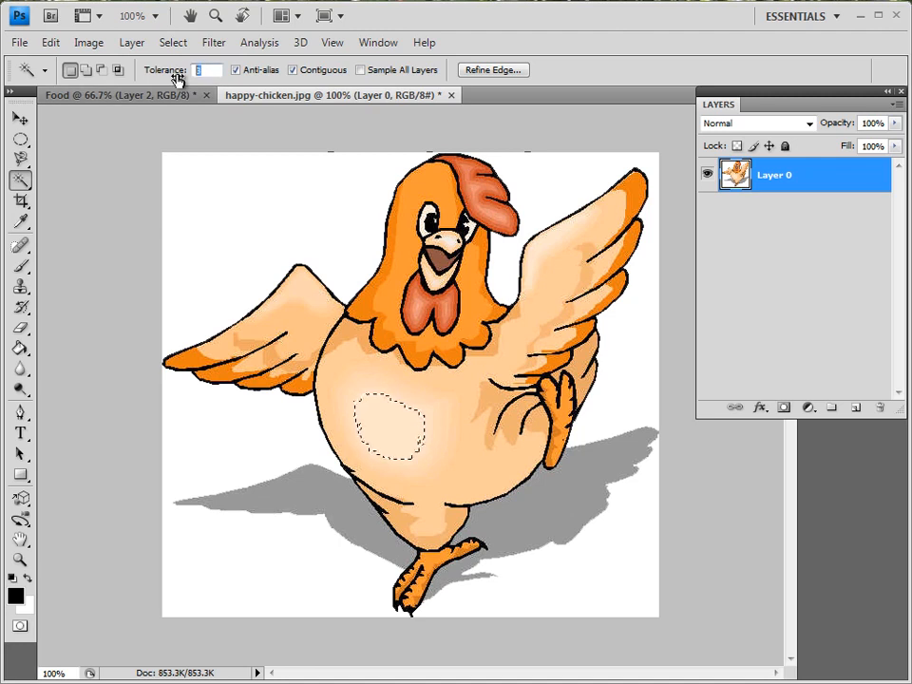
{"action": "type", "text": "88"}
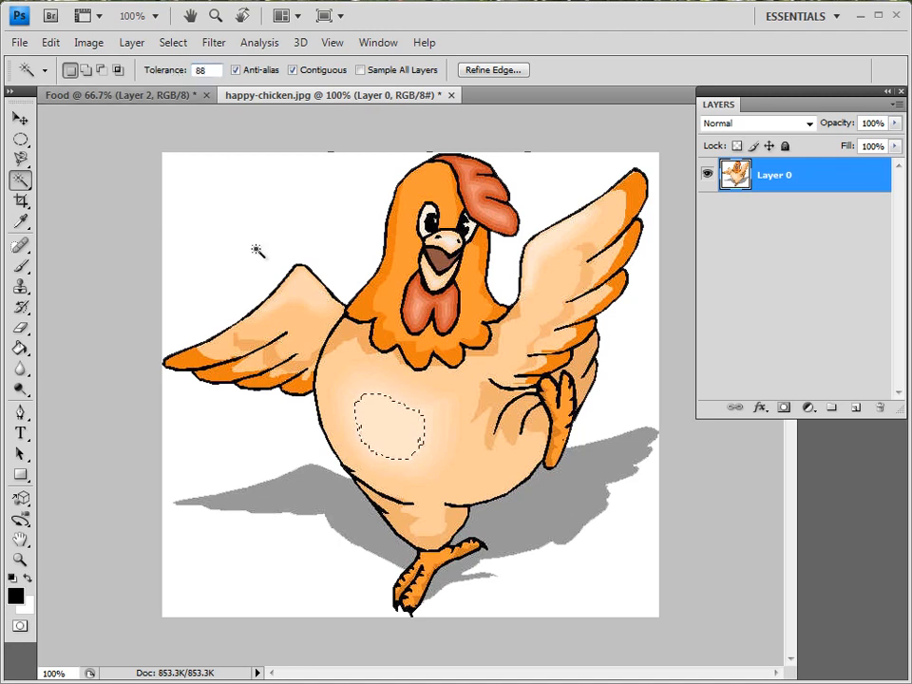
{"action": "left_click", "coordinate": [458, 443]}
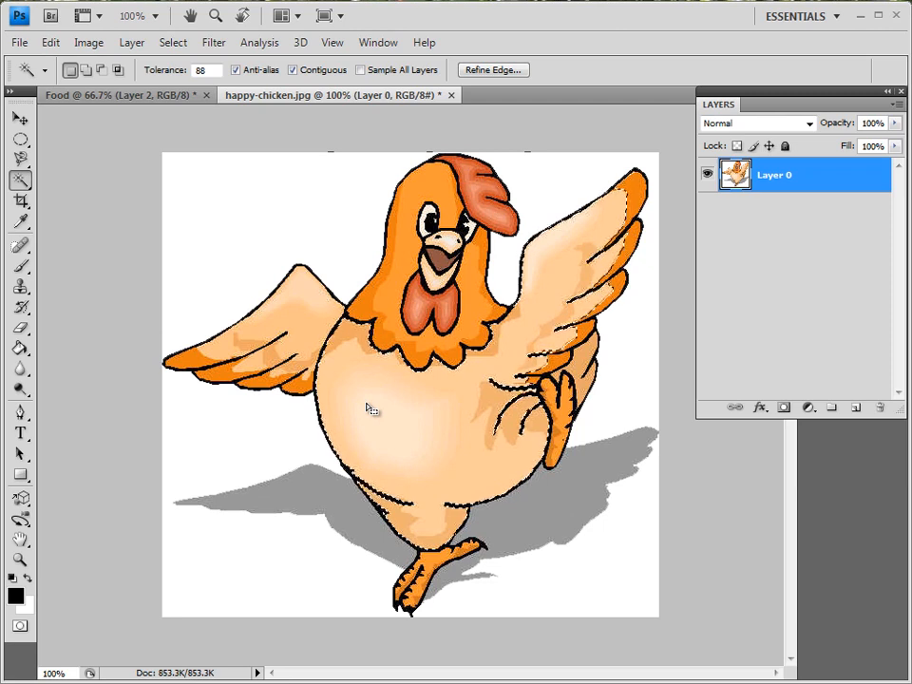
Add the lowered wing, its remaining feather tips and the head to the Magic Wand selection, and clear the whole selection
{"action": "key", "text": "shift"}
{"action": "left_click", "coordinate": [298, 319], "text": "shift"}
{"action": "left_click", "coordinate": [385, 299], "text": "shift"}
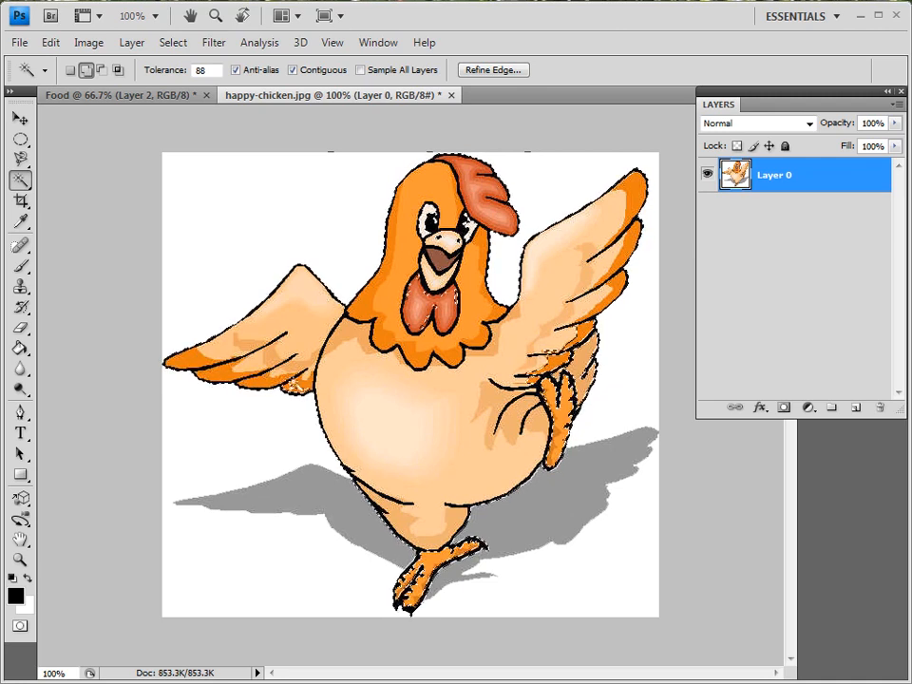
{"action": "left_click", "coordinate": [290, 384], "text": "shift"}
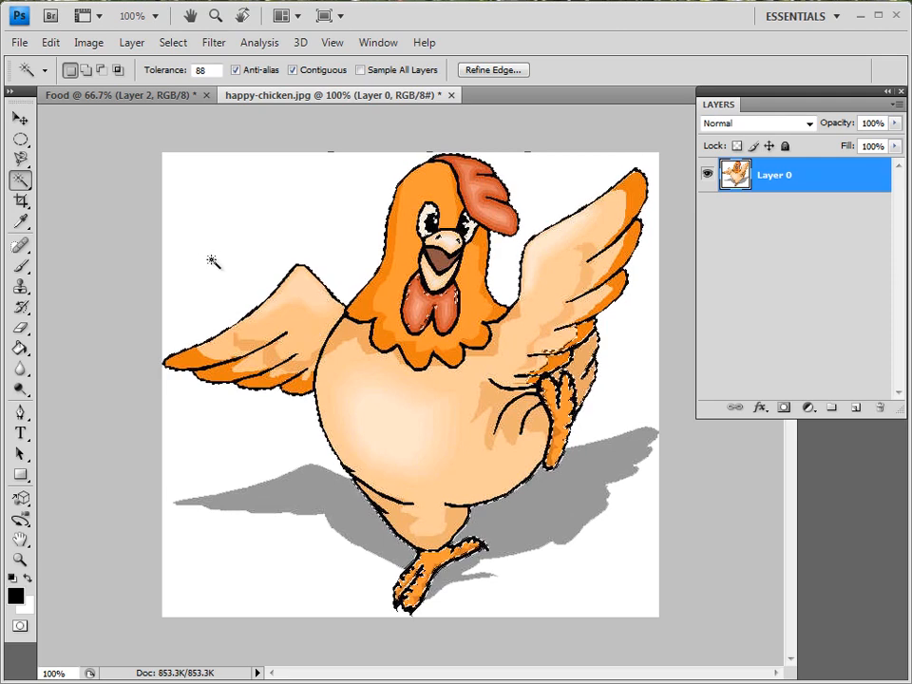
{"action": "left_click", "coordinate": [173, 42]}
{"action": "left_click", "coordinate": [192, 80]}
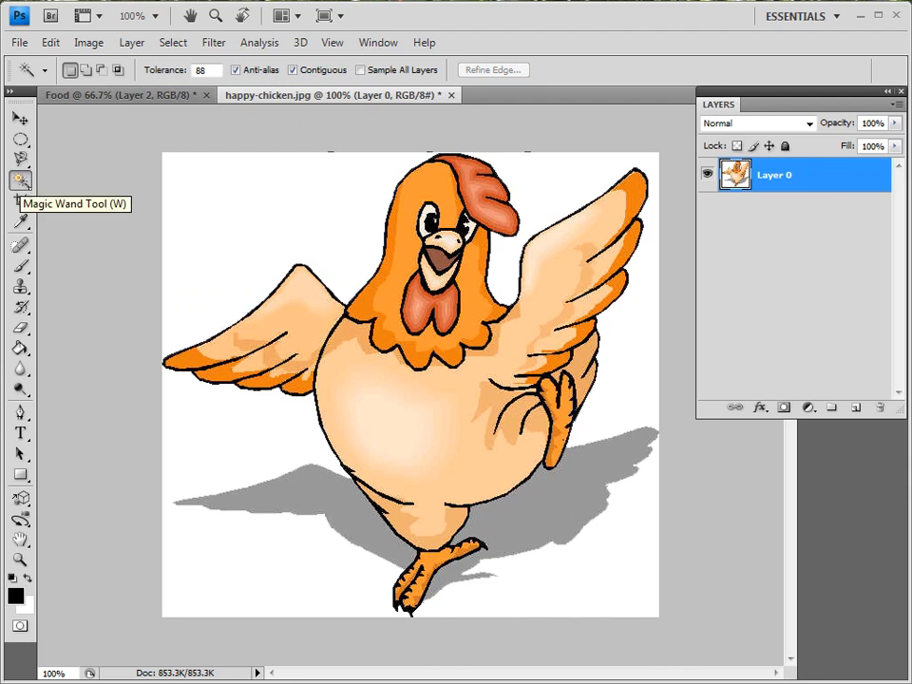
Select all the white background areas around the chicken and its shadow with the Magic Wand and delete them
{"action": "left_click", "coordinate": [256, 223]}
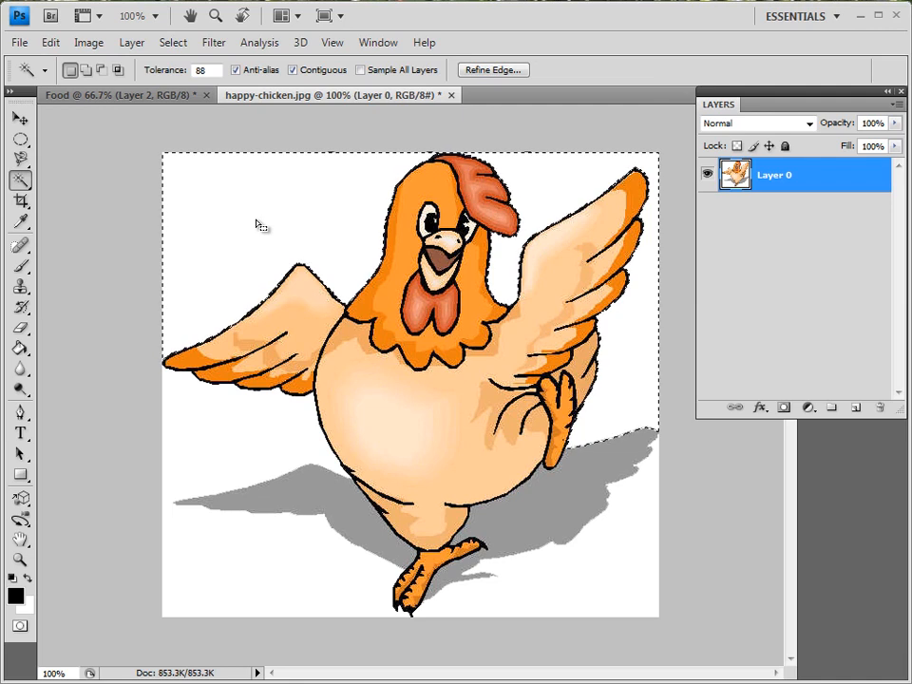
{"action": "key", "text": "shift"}
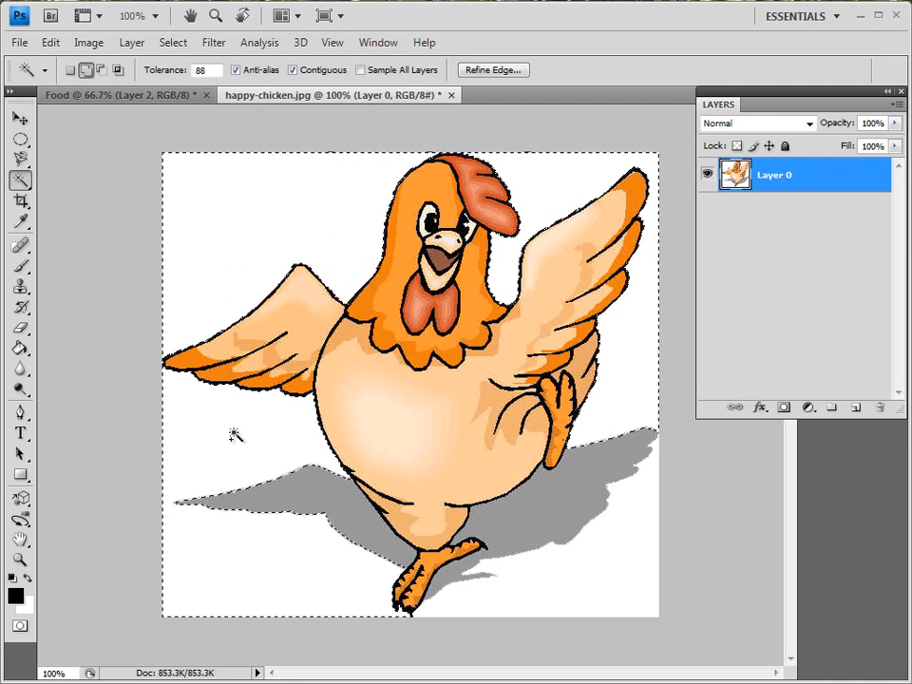
{"action": "left_click", "coordinate": [510, 598], "text": "shift"}
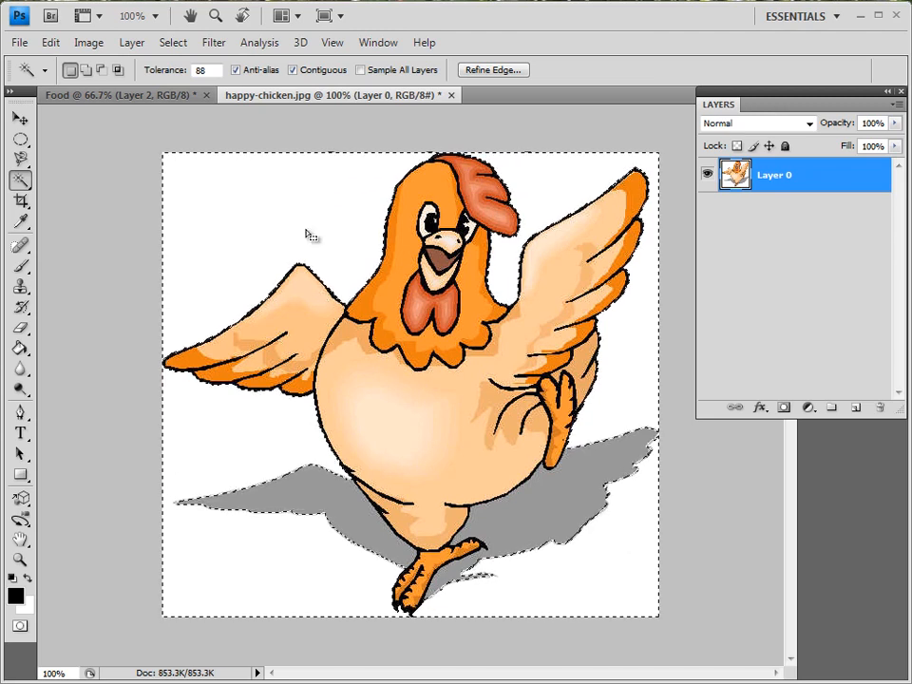
{"action": "left_click", "coordinate": [50, 47]}
{"action": "left_click", "coordinate": [60, 231]}
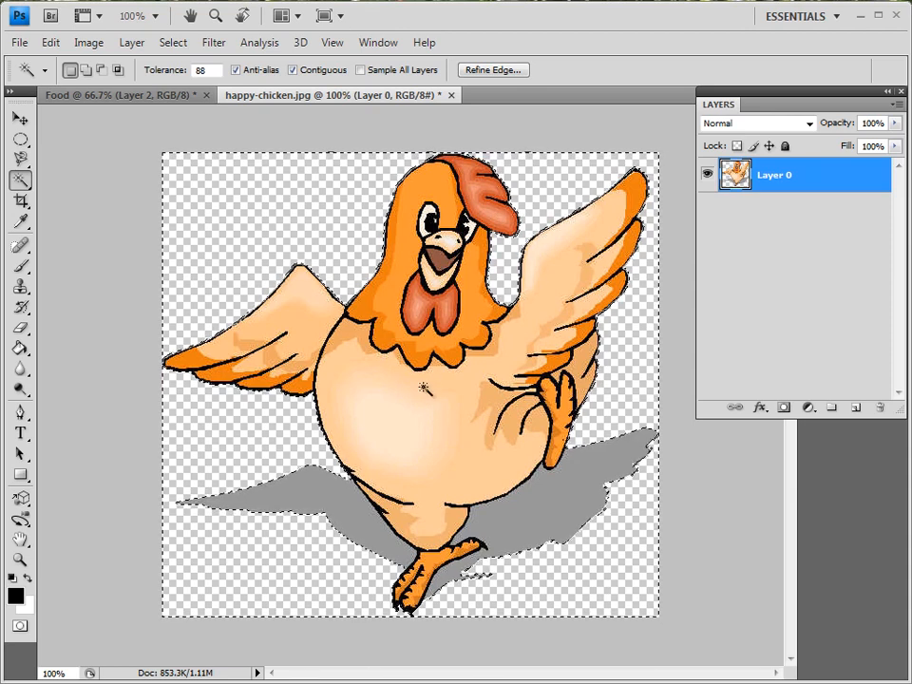
Invert the selection to cover the chicken and its shadow, and apply a Hue/Saturation adjustment with a hue of -111
{"action": "left_click", "coordinate": [175, 44]}
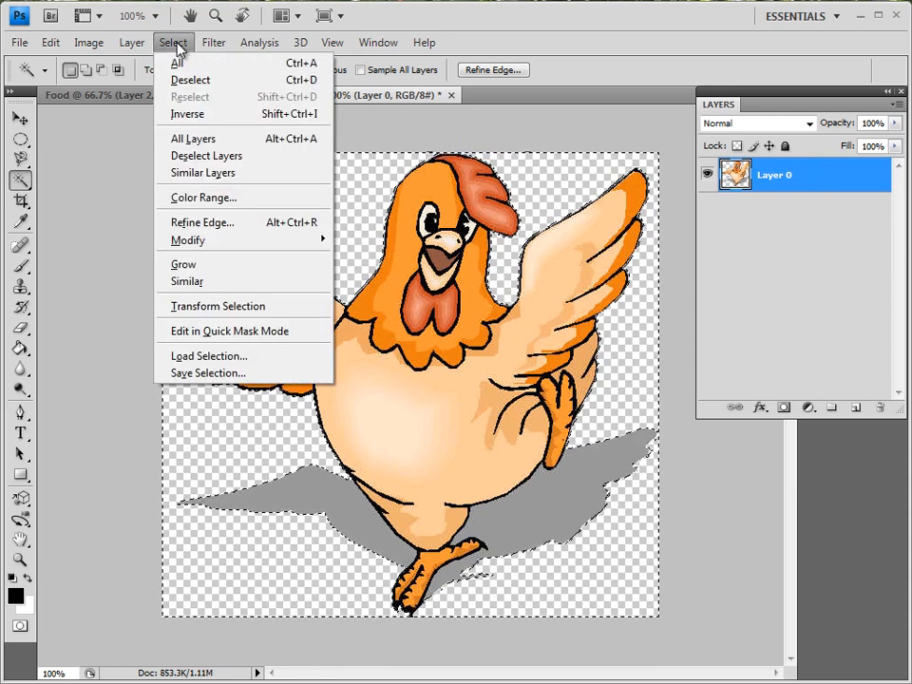
{"action": "left_click", "coordinate": [188, 114]}
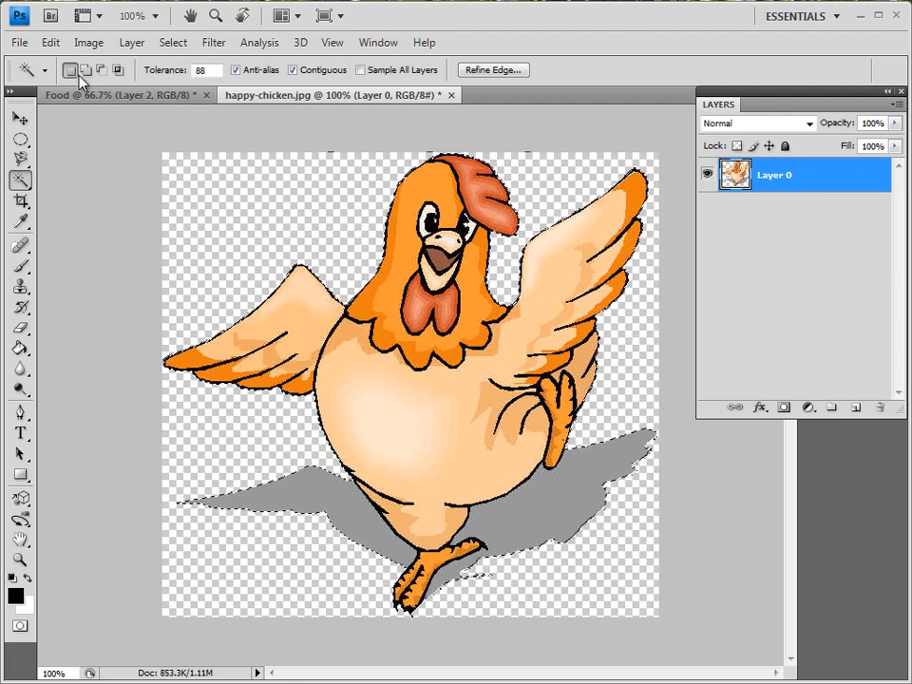
{"action": "left_click", "coordinate": [90, 43]}
{"action": "mouse_move", "coordinate": [217, 94]}
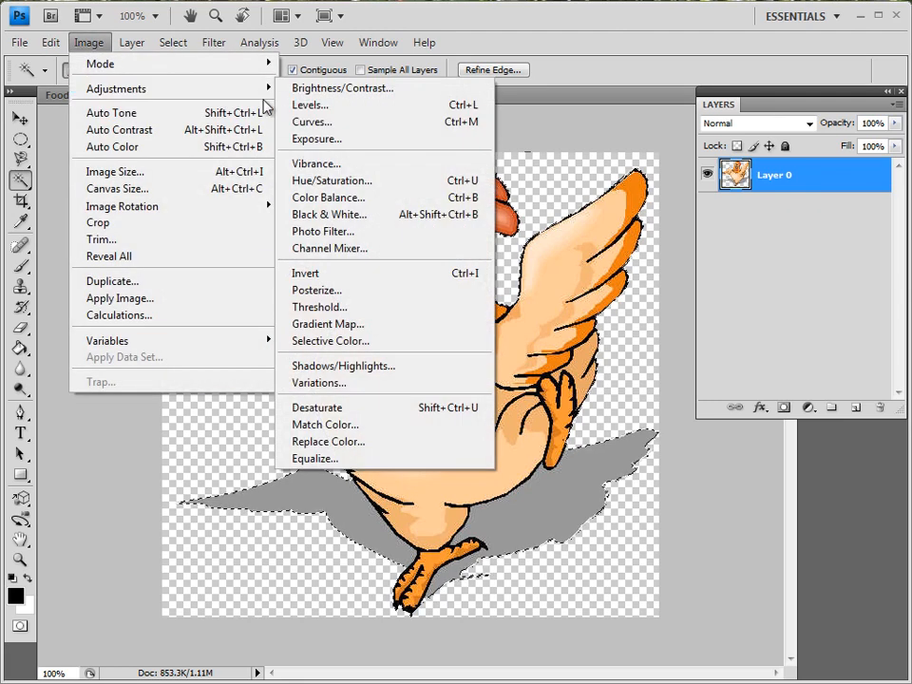
{"action": "left_click", "coordinate": [372, 179]}
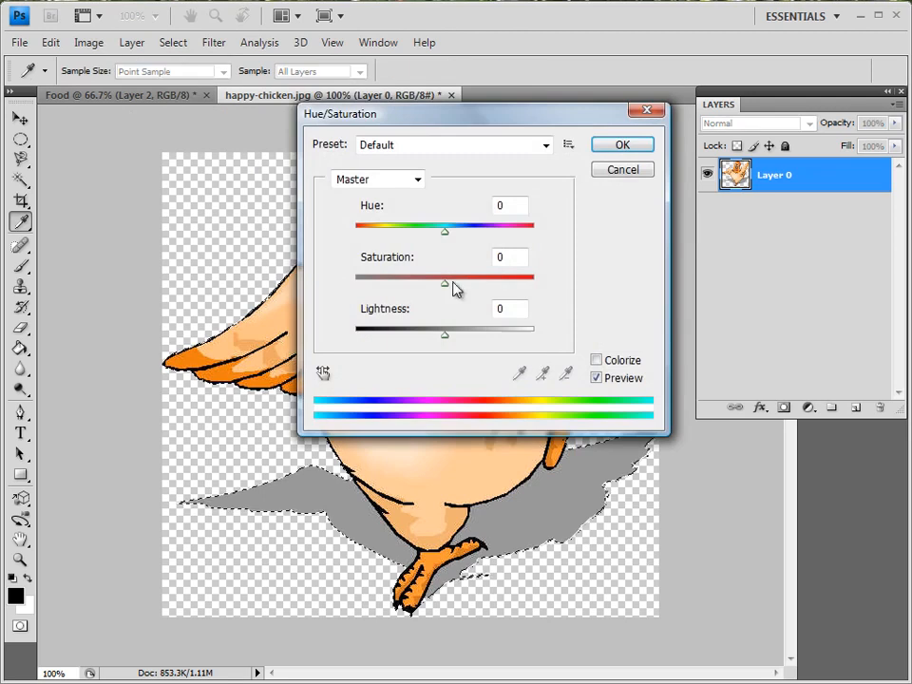
{"action": "left_click_drag", "start_coordinate": [421, 126], "coordinate": [628, 373]}
{"action": "left_click_drag", "start_coordinate": [642, 482], "coordinate": [579, 482]}
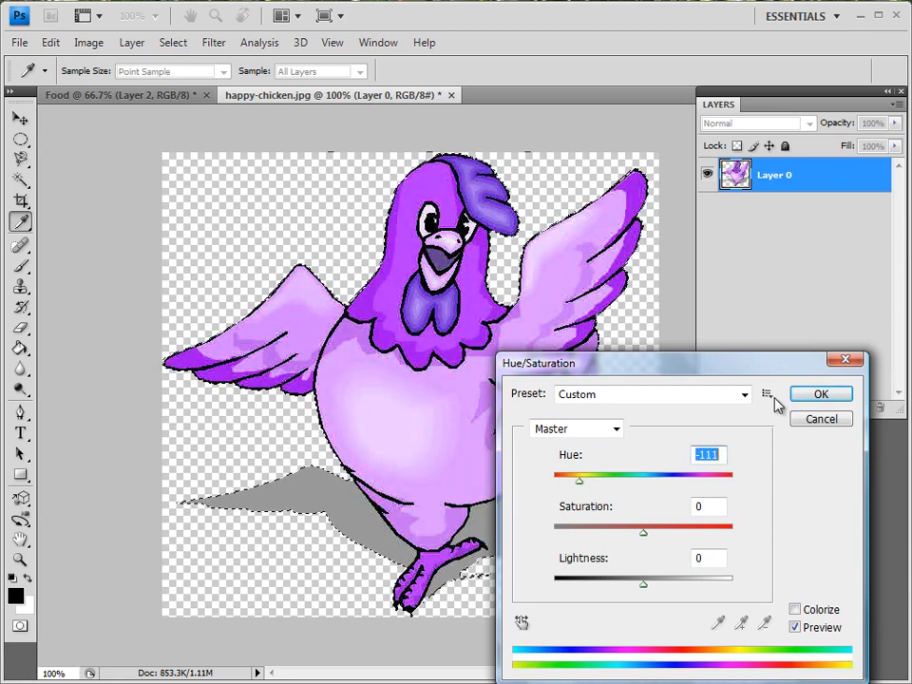
{"action": "left_click", "coordinate": [814, 394]}
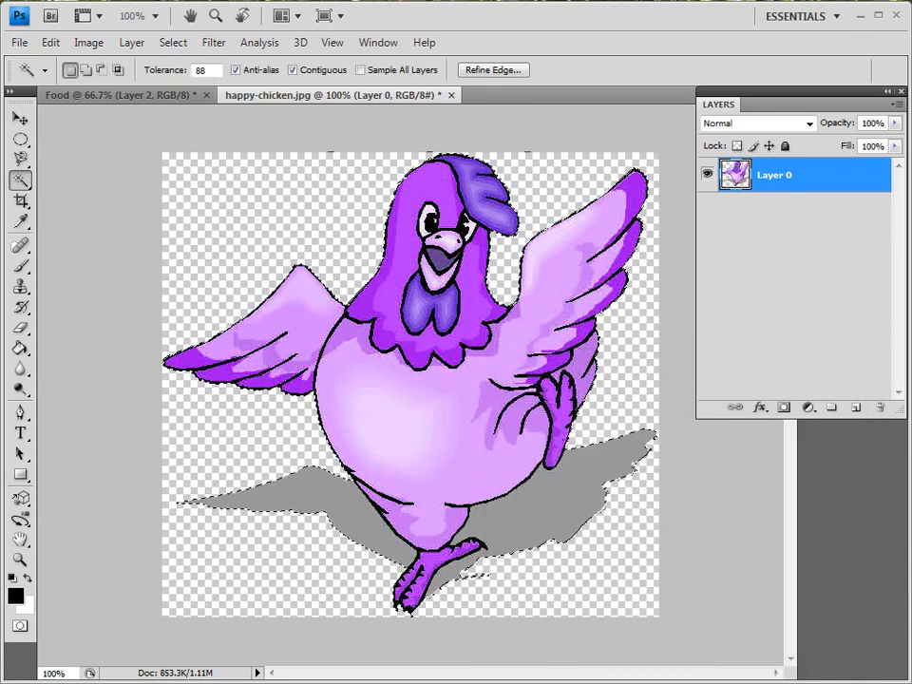